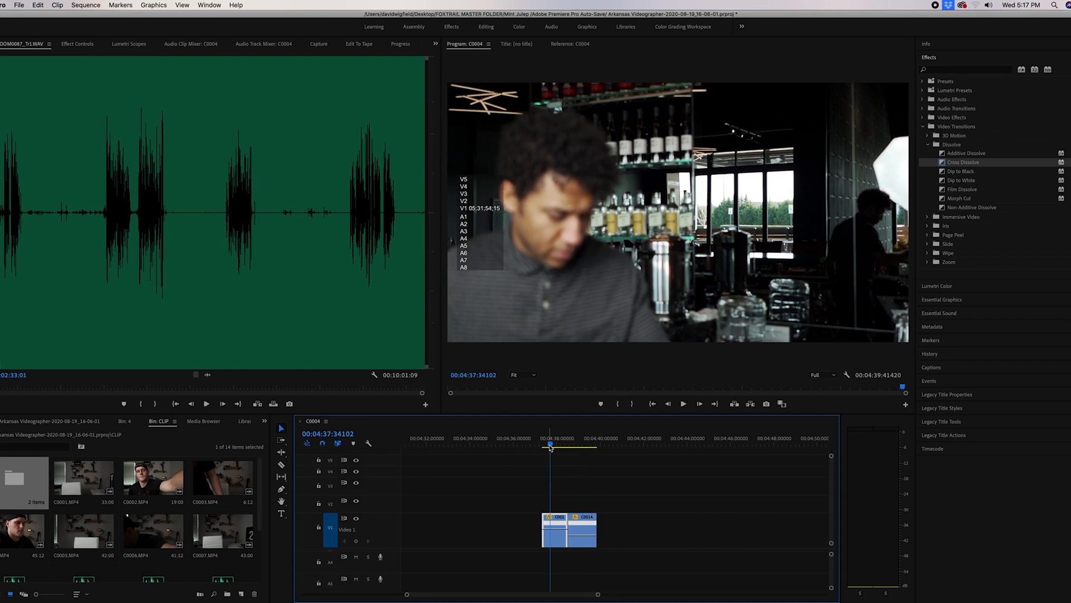
# - Scrub through the opening of the first clip and open the sequence settings
pyautogui.moveTo(551, 448); pyautogui.dragTo(556, 445)
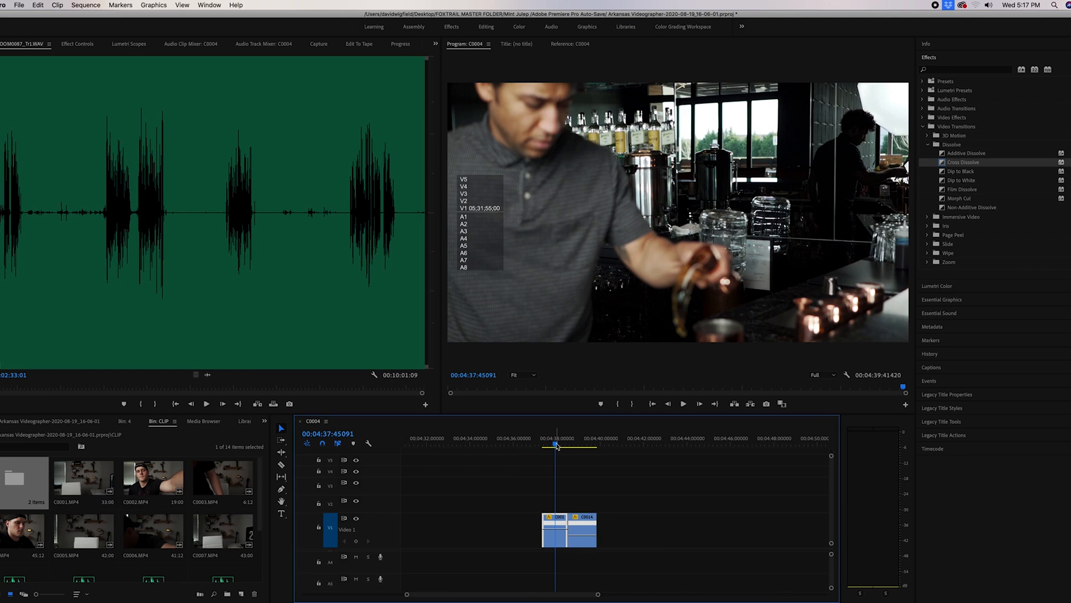
pyautogui.moveTo(557, 446); pyautogui.dragTo(551, 447)
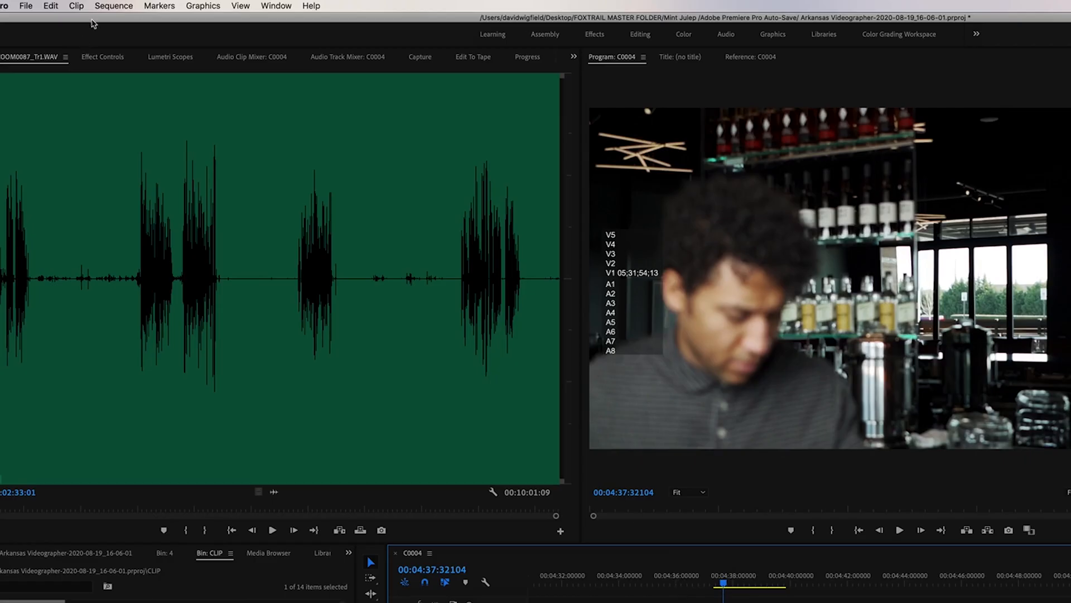
pyautogui.click(91, 7)
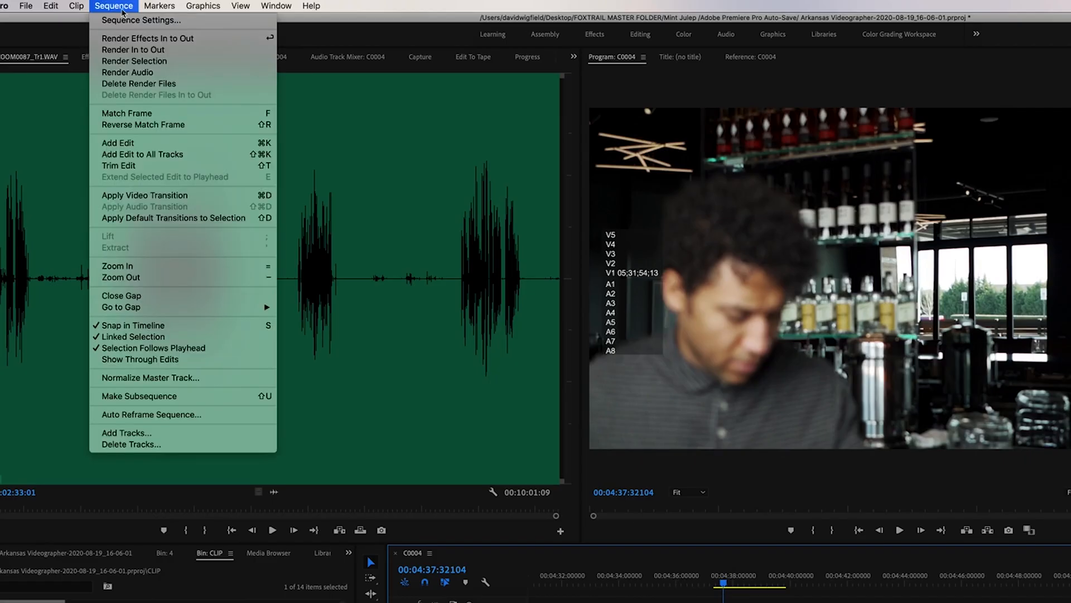
pyautogui.click(130, 22)
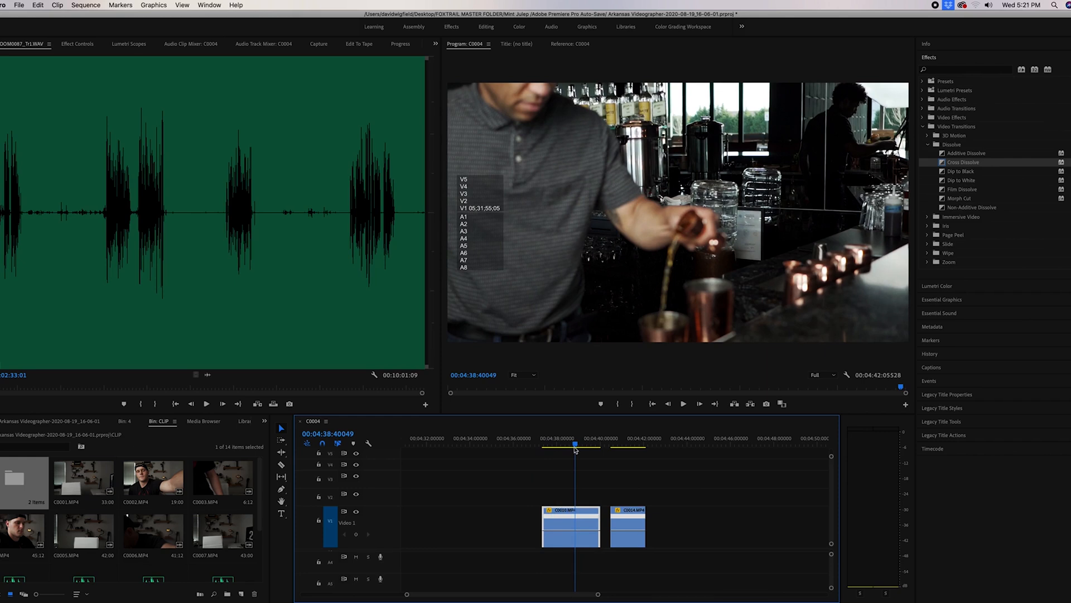
# - Place the playhead at 00:04:38:15 in clip C0010.MP4 and display the clip's Time Remapping Speed line
pyautogui.moveTo(576, 445); pyautogui.dragTo(563, 446)
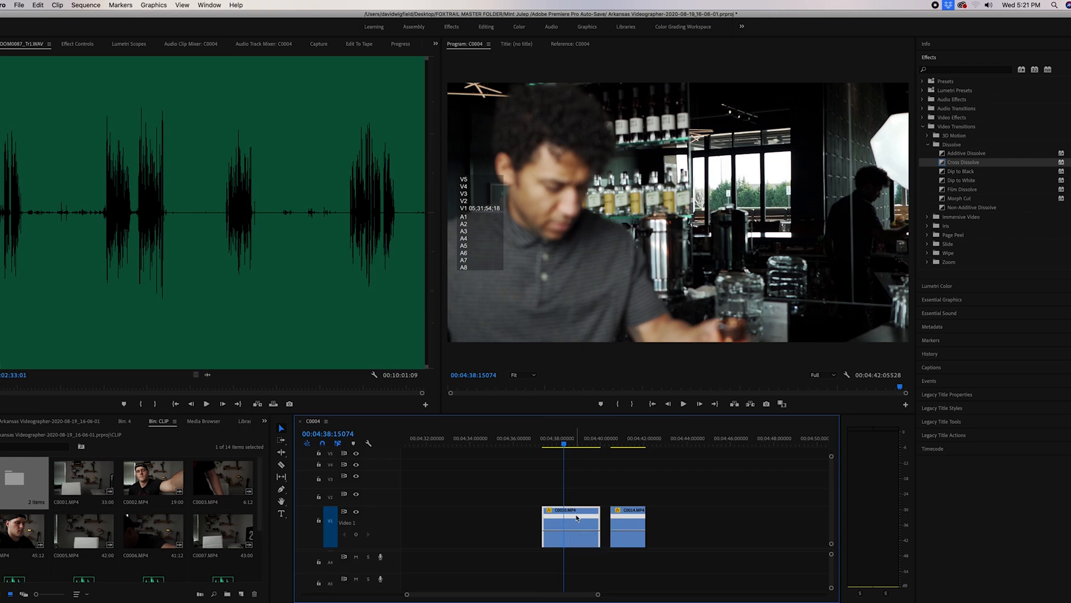
pyautogui.click(551, 512)
pyautogui.moveTo(573, 539)
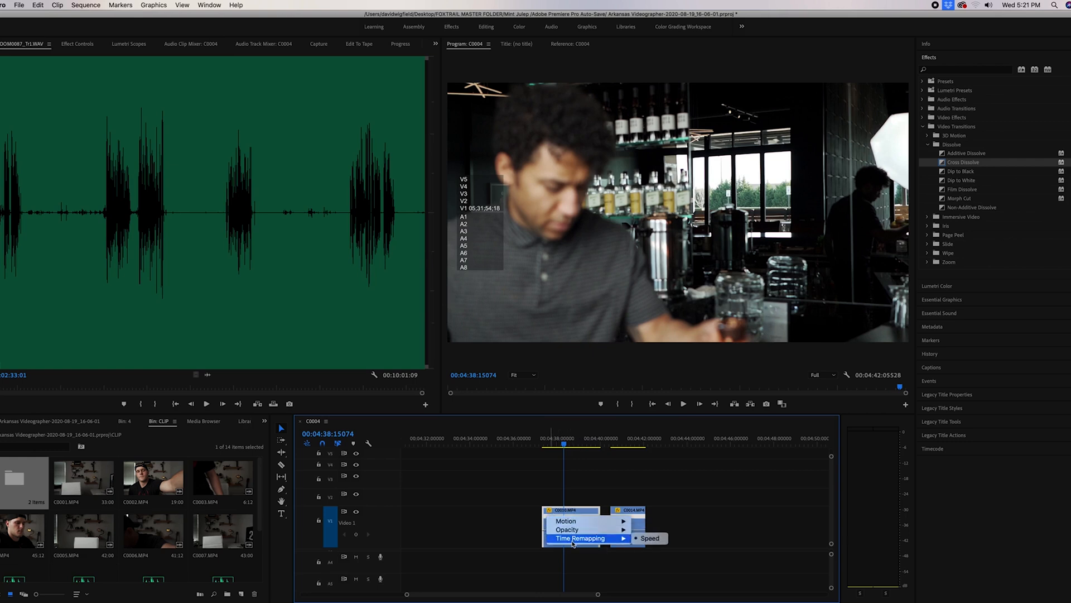
pyautogui.click(649, 538)
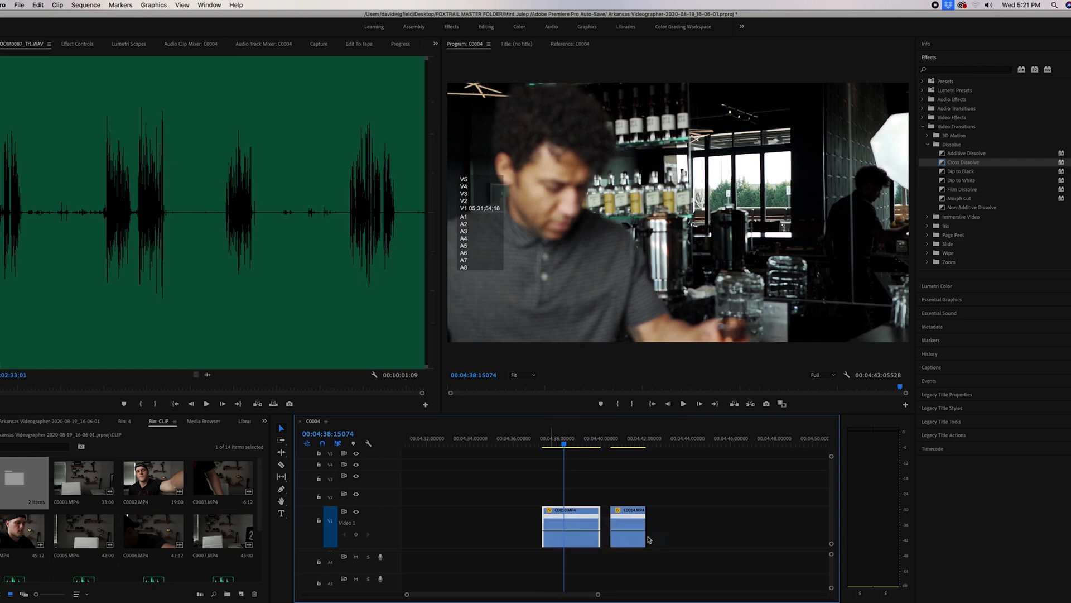
# - Add a speed keyframe to C0010.MP4 at the playhead with the Pen tool and lower the speed of the section after it
pyautogui.press('p')
pyautogui.click(565, 534)
pyautogui.press('v')
pyautogui.moveTo(574, 530); pyautogui.dragTo(574, 553)
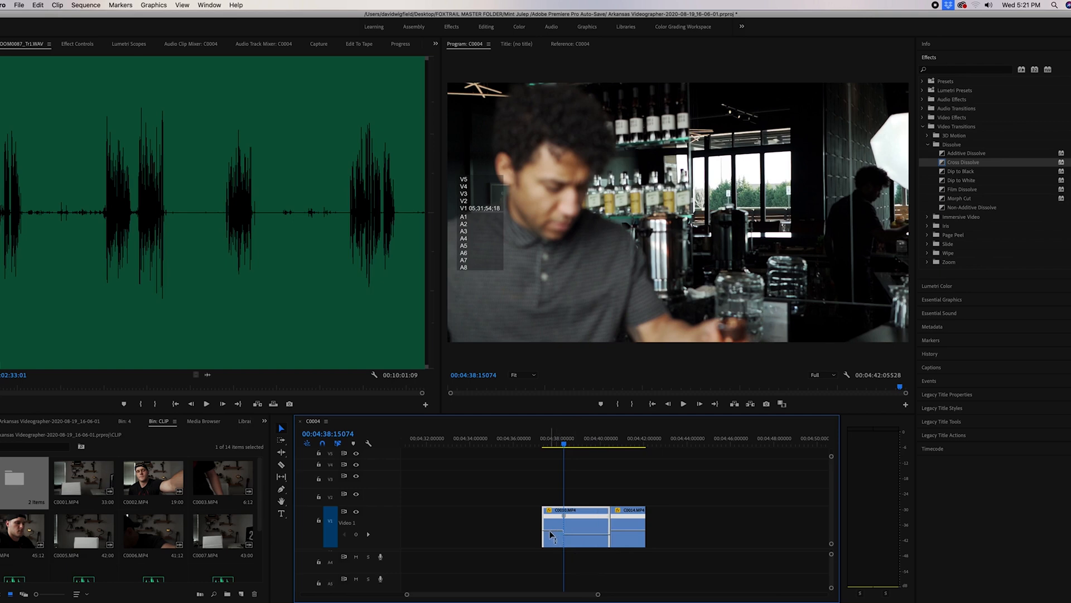
pyautogui.moveTo(577, 534); pyautogui.dragTo(581, 542)
pyautogui.moveTo(580, 541); pyautogui.dragTo(580, 543)
# - Play back C0010.MP4 from near its start to review the abrupt speed change at the keyframe
pyautogui.moveTo(563, 445); pyautogui.dragTo(548, 453)
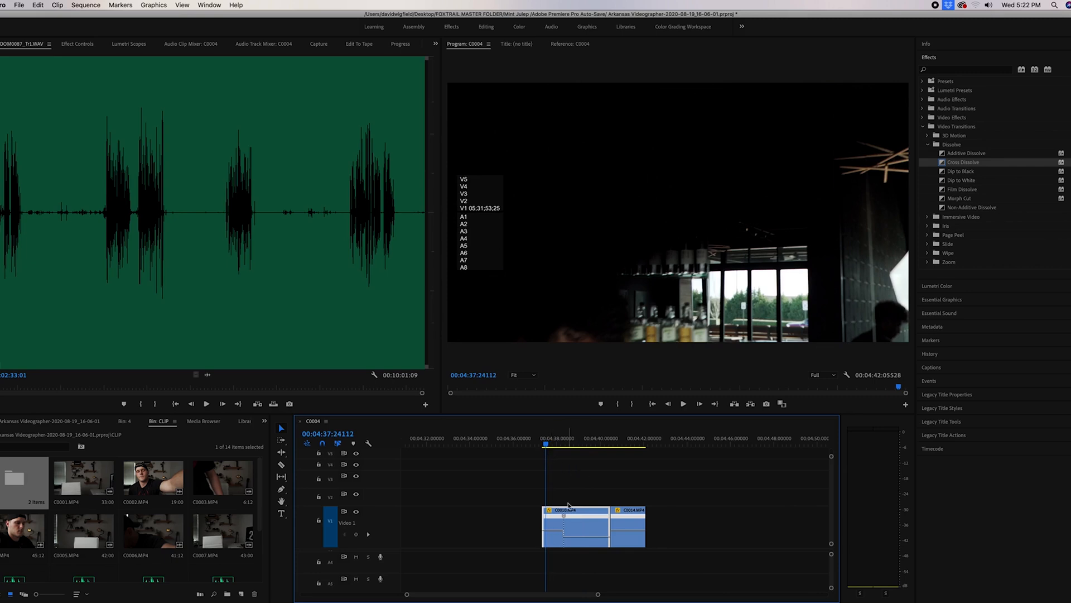
pyautogui.press('space')
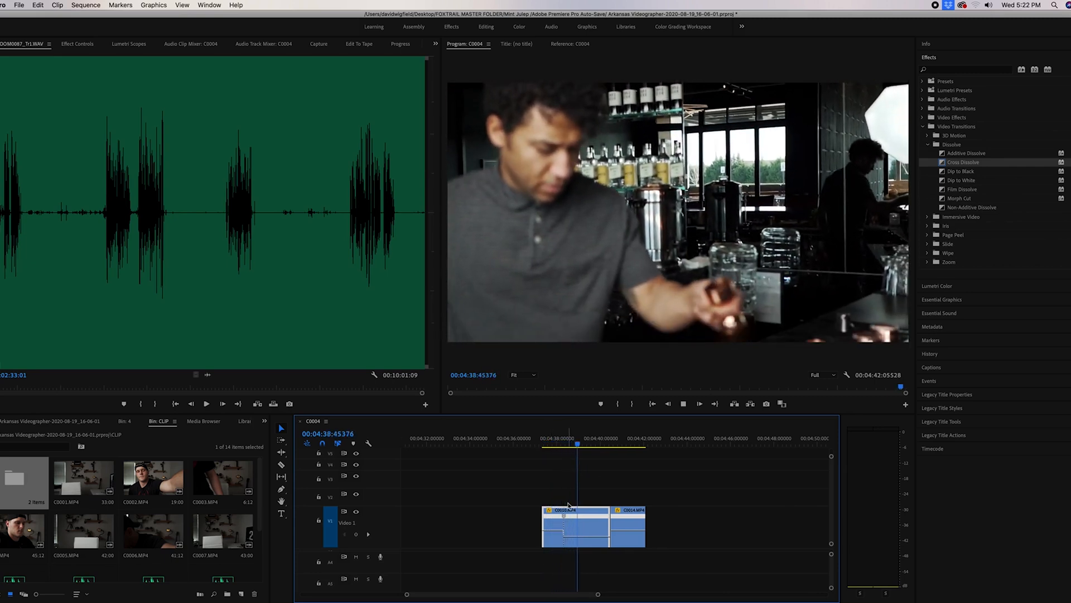
pyautogui.press('space')
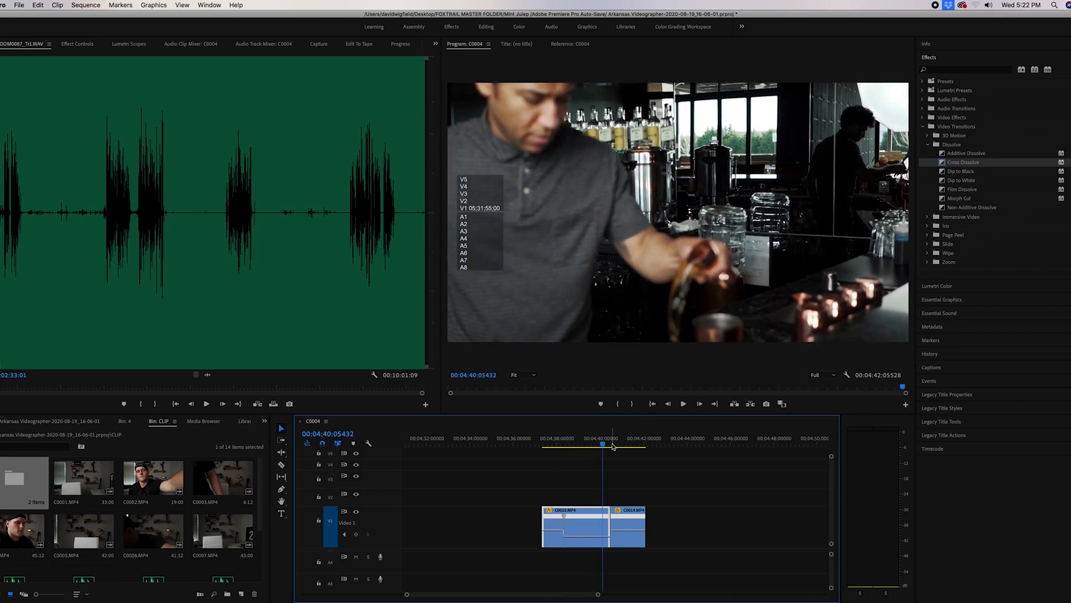
pyautogui.moveTo(603, 444); pyautogui.dragTo(550, 453)
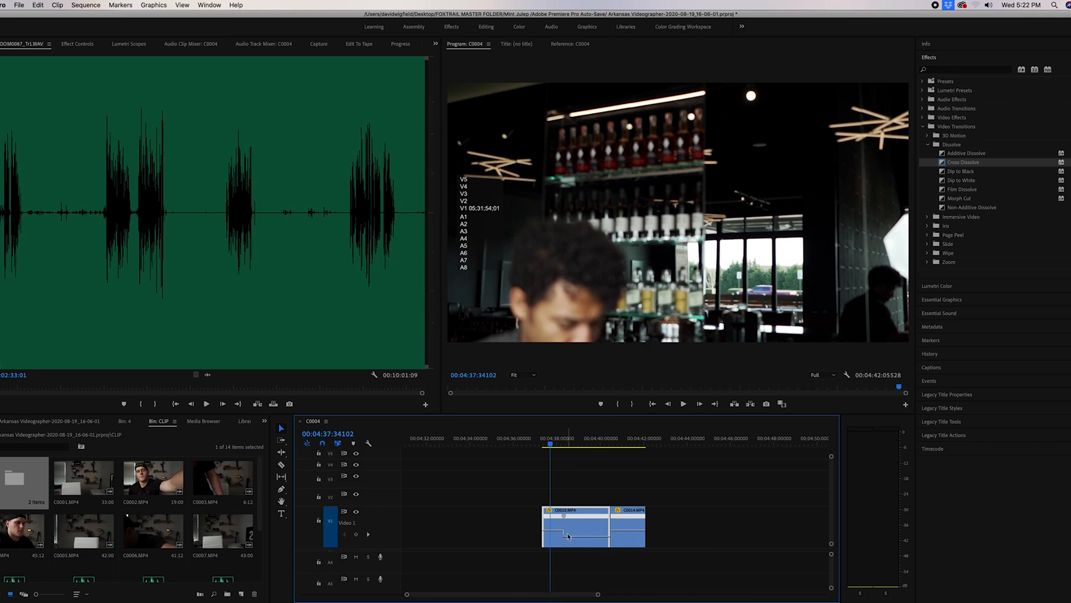
pyautogui.press('space')
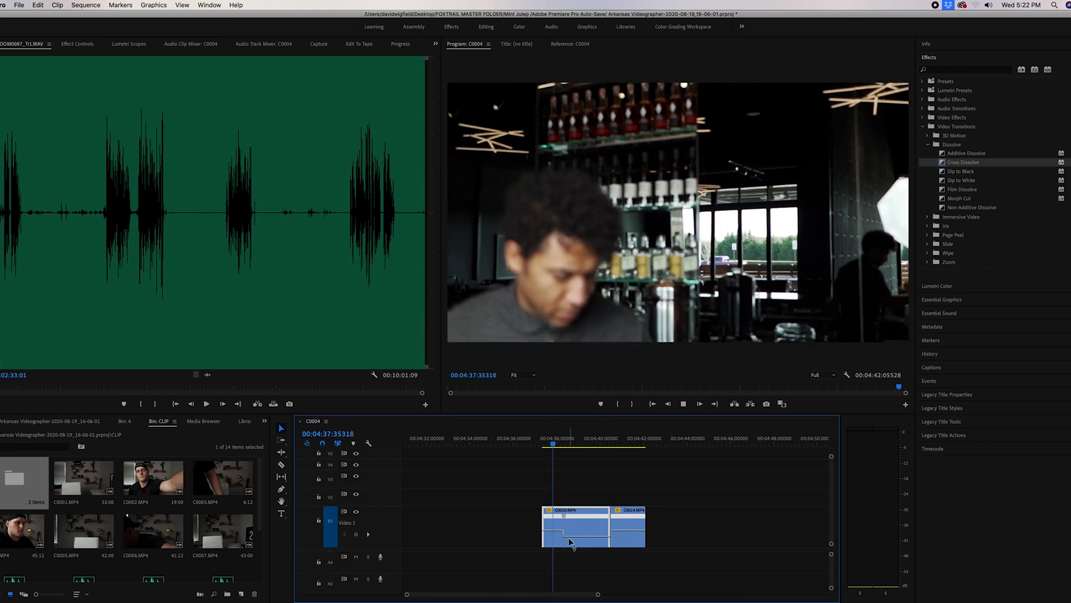
pyautogui.press('space')
# - Split the speed keyframe in C0010.MP4 apart to form a gradual speed ramp and play it back
pyautogui.moveTo(581, 448); pyautogui.dragTo(557, 450)
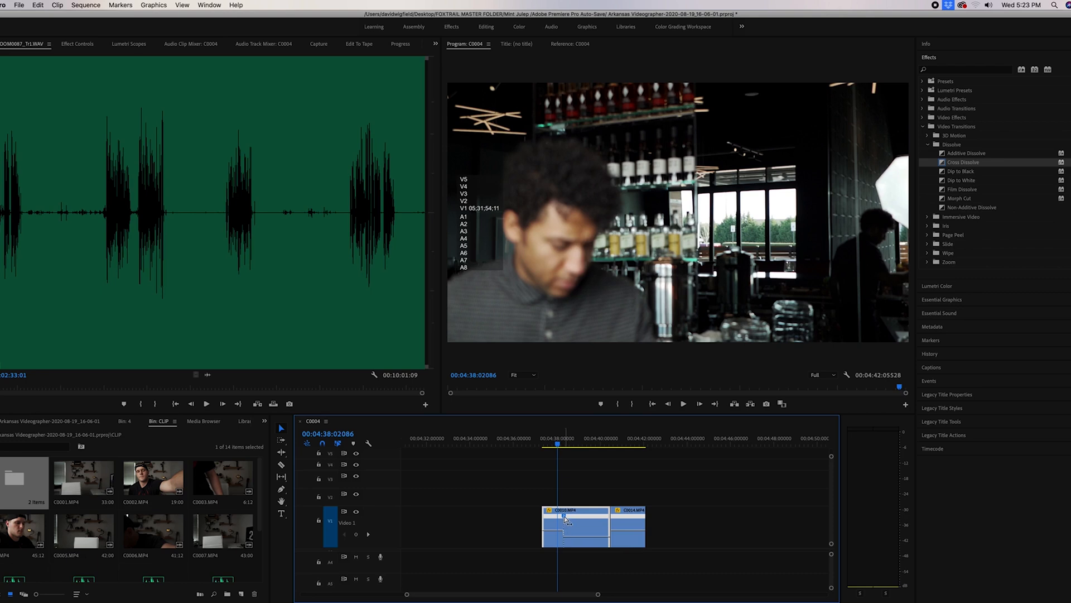
pyautogui.moveTo(567, 520); pyautogui.dragTo(620, 535)
pyautogui.click(547, 445)
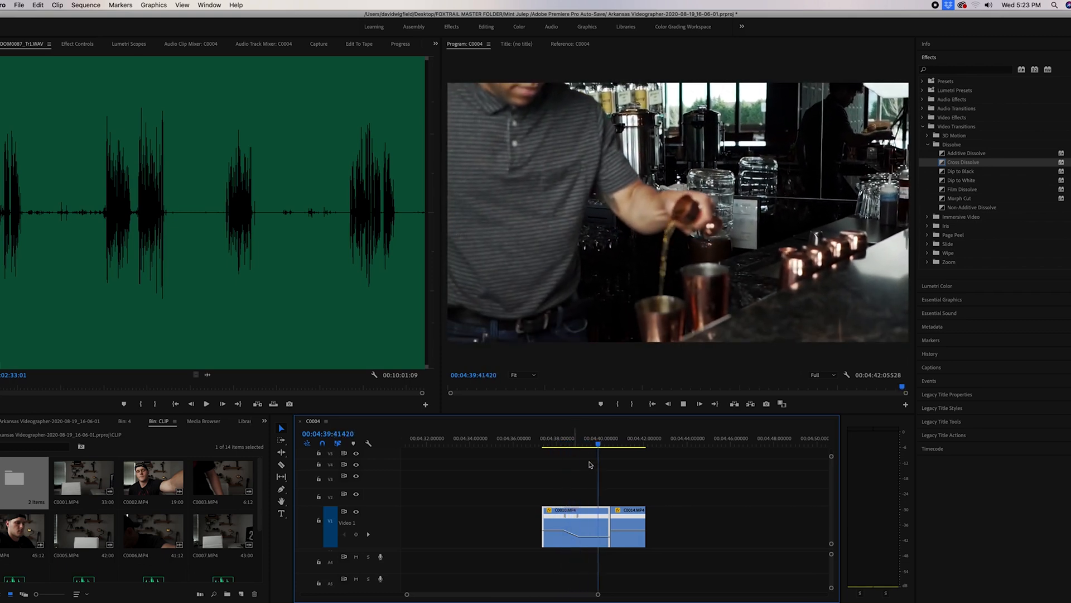
pyautogui.click(550, 446)
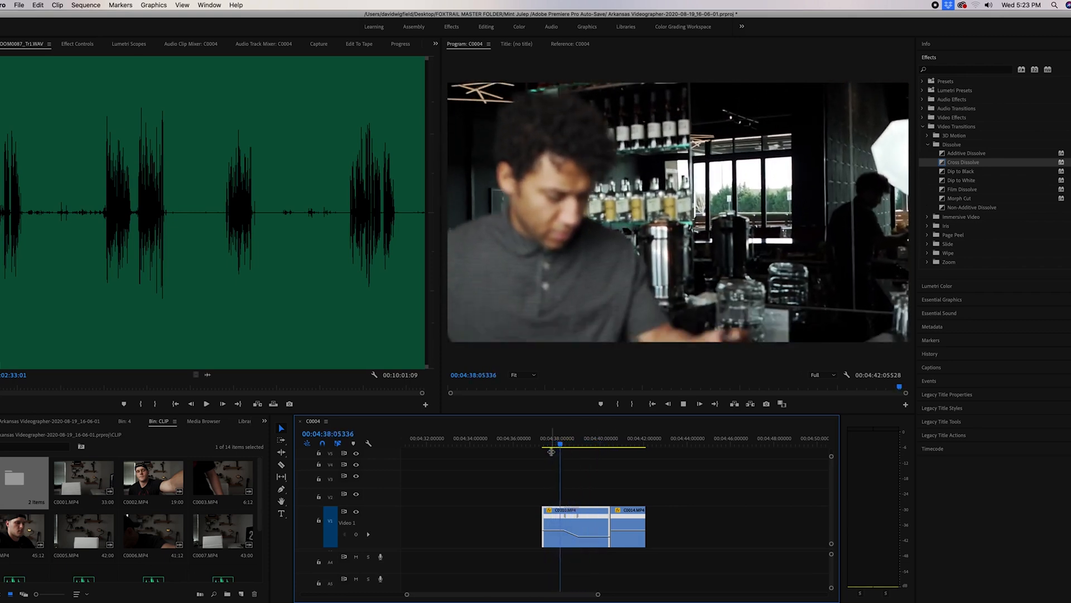
pyautogui.press('space')
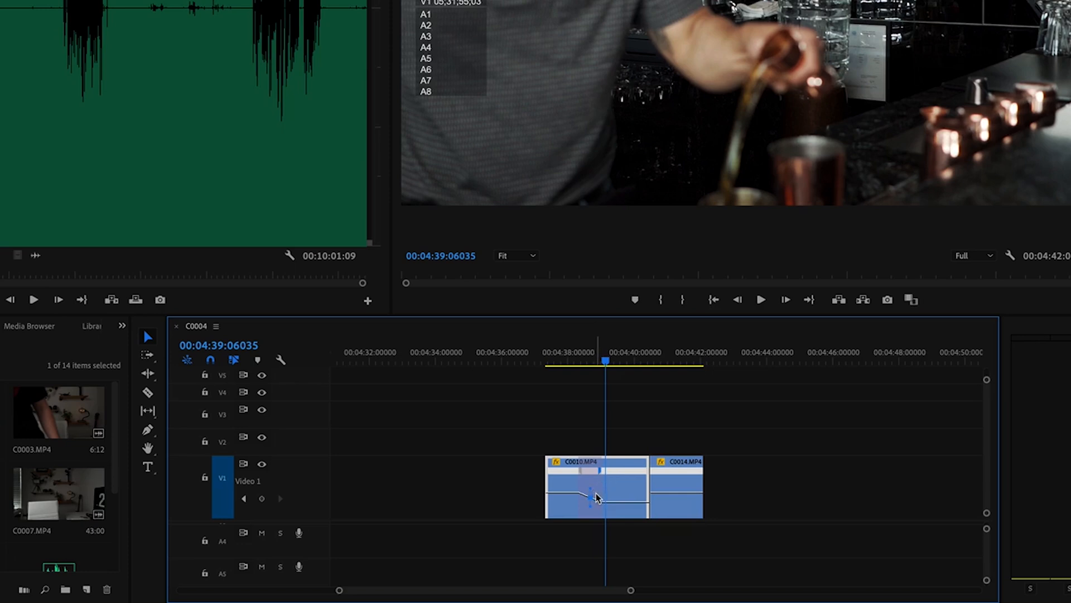
# - Select the two halves of the speed keyframe to smooth the ramp with its curve handle, and play back the transition
pyautogui.click(581, 471)
pyautogui.click(601, 473)
pyautogui.click(580, 472)
pyautogui.moveTo(568, 448); pyautogui.dragTo(558, 448)
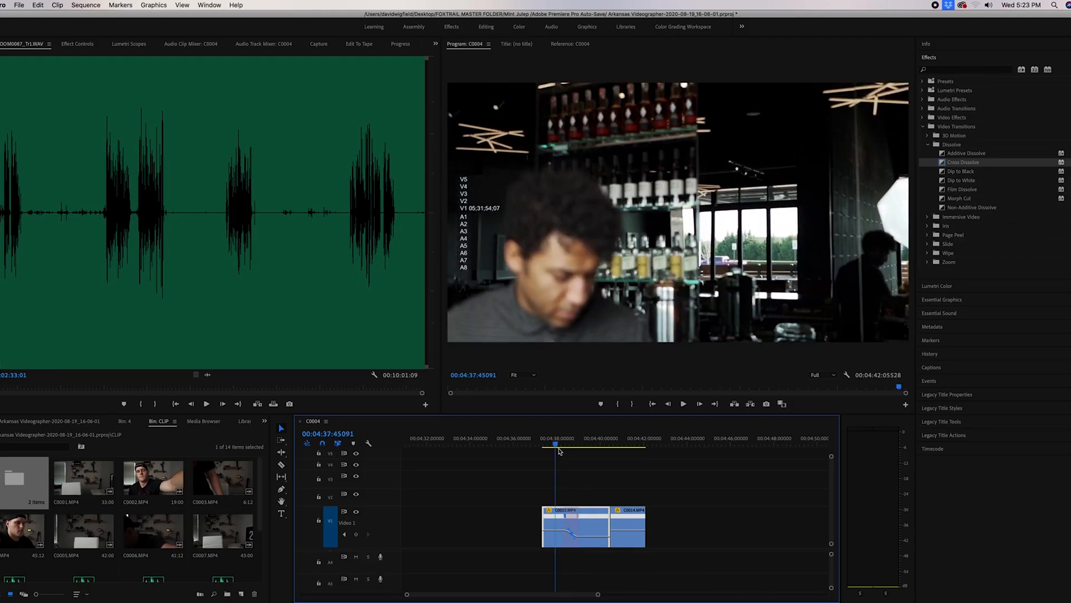
pyautogui.press('space')
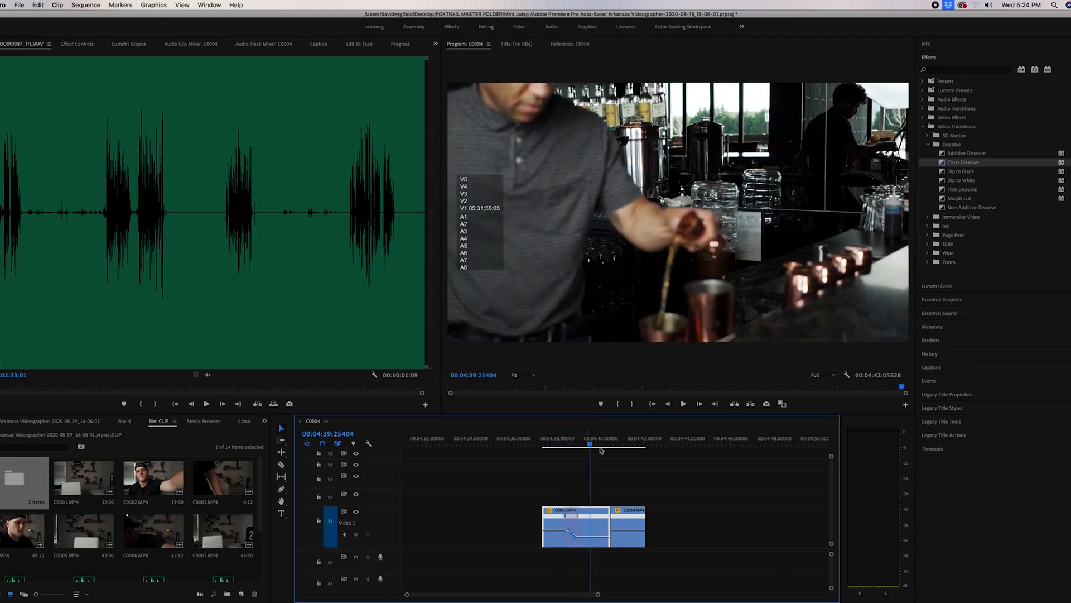
pyautogui.click(600, 448)
# - Scrub and repeatedly play back the speed ramp in C0010.MP4 to examine the transition into slow motion
pyautogui.moveTo(601, 445); pyautogui.dragTo(566, 446)
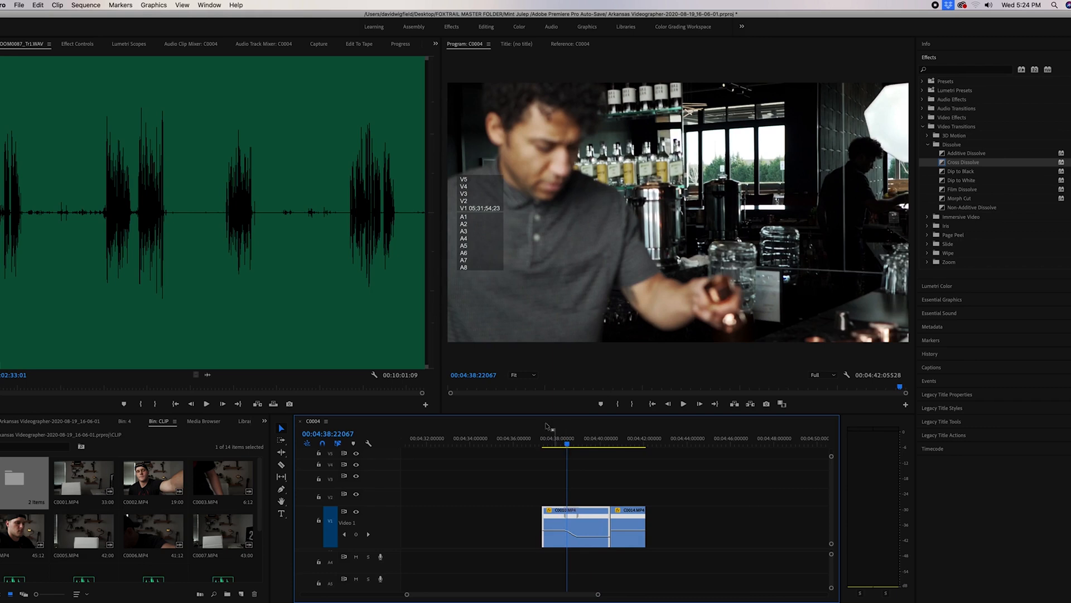
pyautogui.moveTo(575, 448)
pyautogui.mouseDown()
pyautogui.moveTo(599, 448)
pyautogui.moveTo(560, 447)
pyautogui.mouseUp()
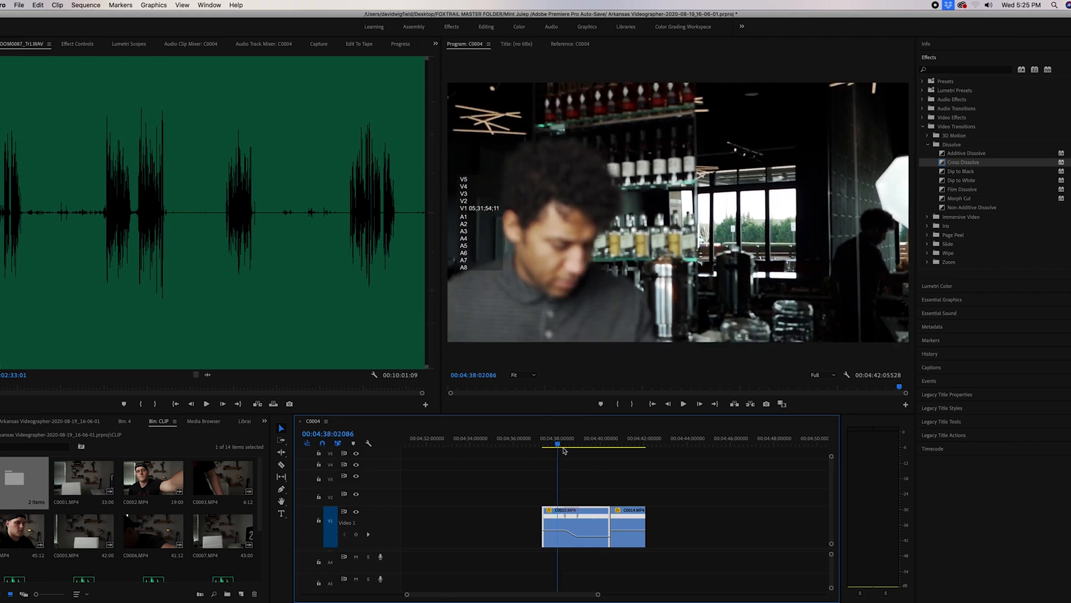
pyautogui.press('space')
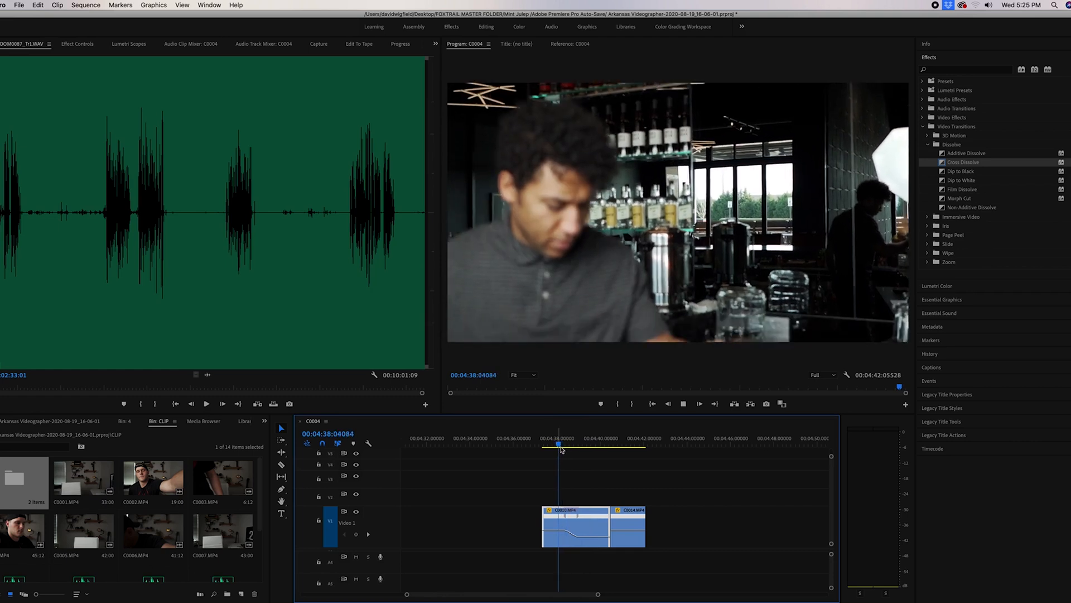
pyautogui.press('space')
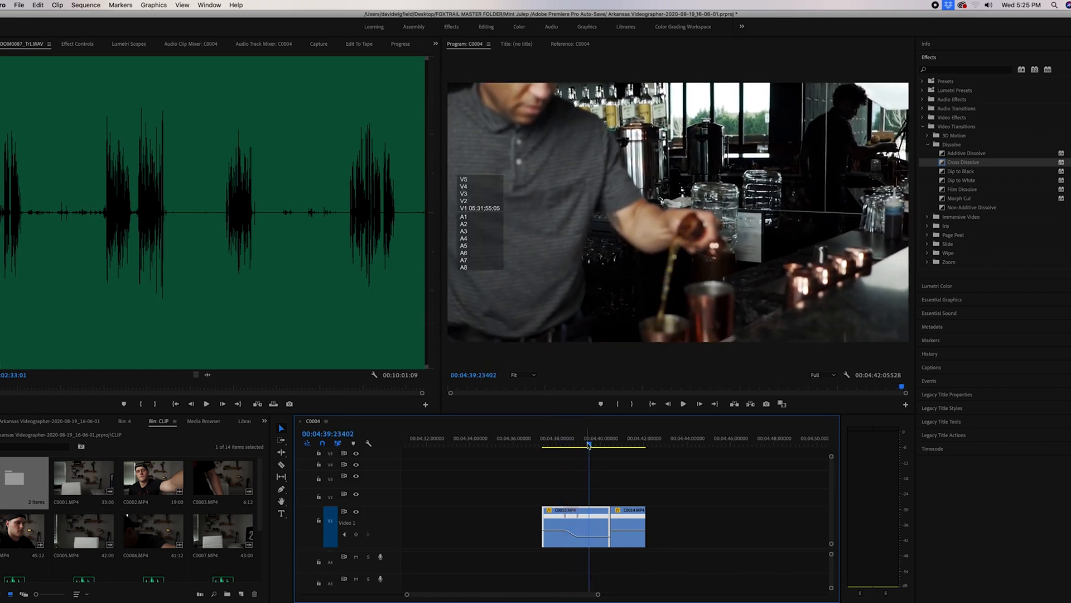
pyautogui.moveTo(589, 445); pyautogui.dragTo(561, 447)
pyautogui.press('space')
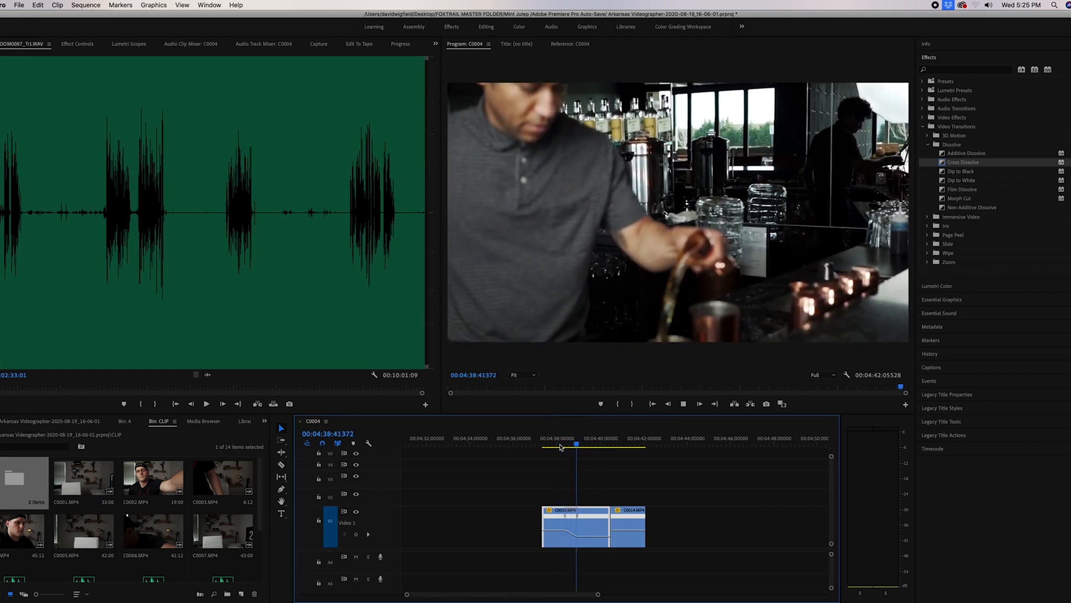
pyautogui.press('space')
pyautogui.moveTo(560, 446); pyautogui.dragTo(553, 446)
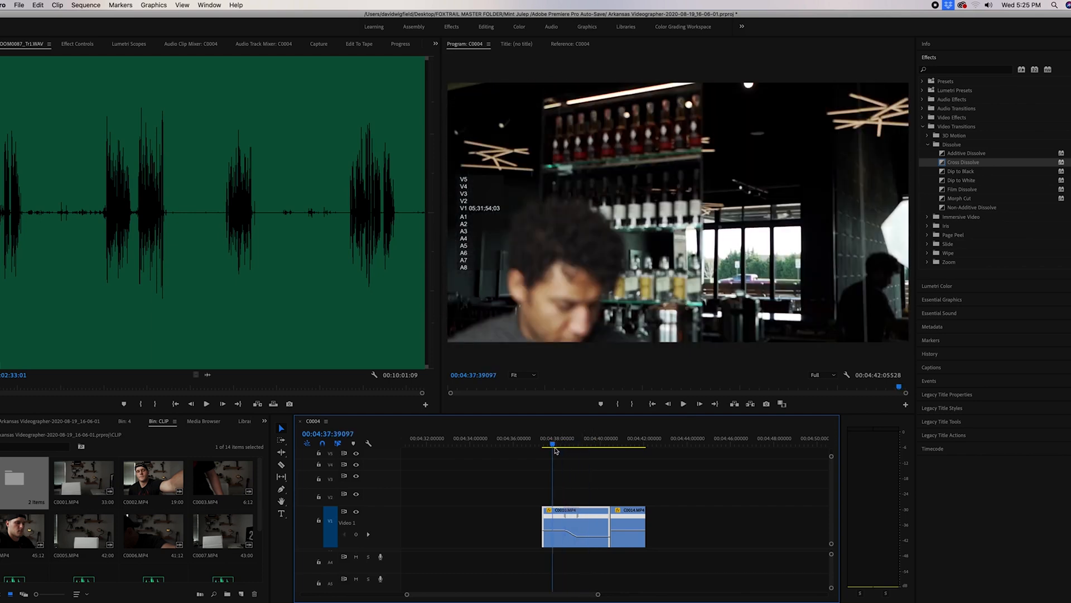
pyautogui.moveTo(556, 444); pyautogui.dragTo(550, 447)
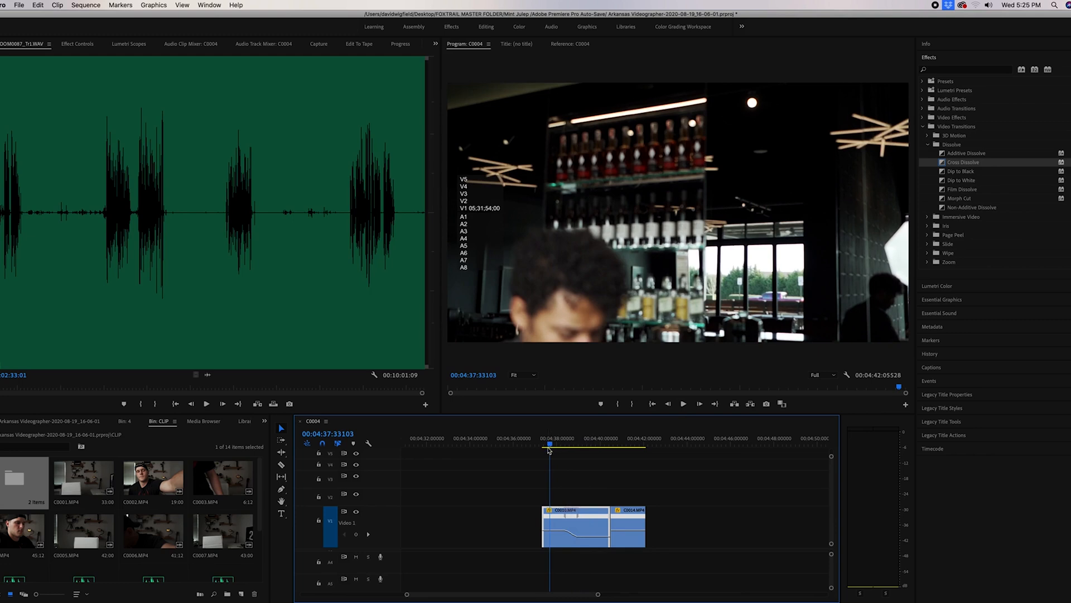
pyautogui.moveTo(550, 445); pyautogui.dragTo(557, 447)
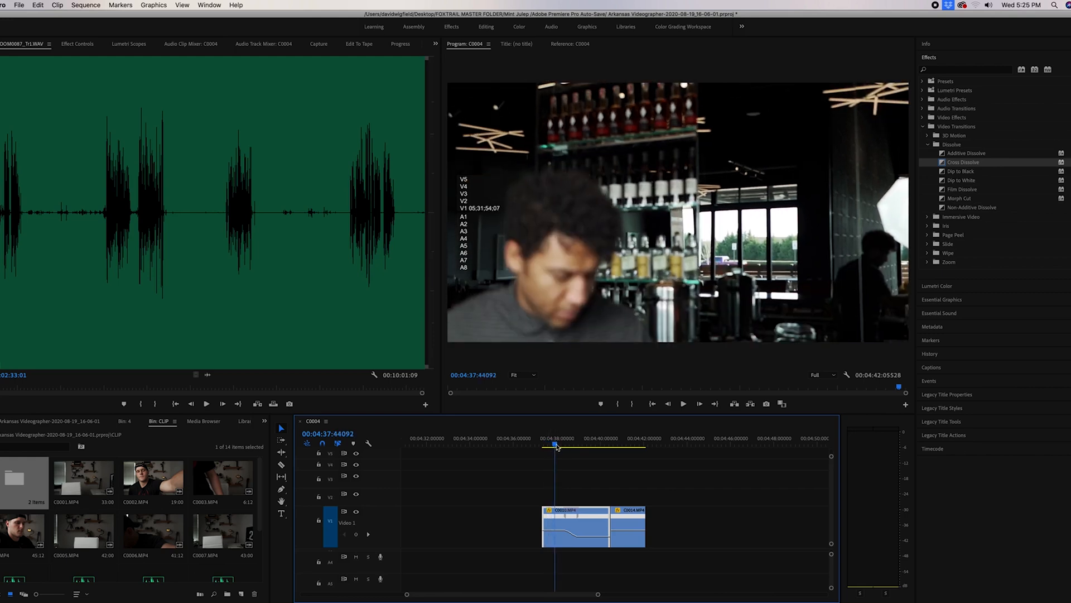
pyautogui.moveTo(559, 447); pyautogui.dragTo(551, 444)
pyautogui.press('space')
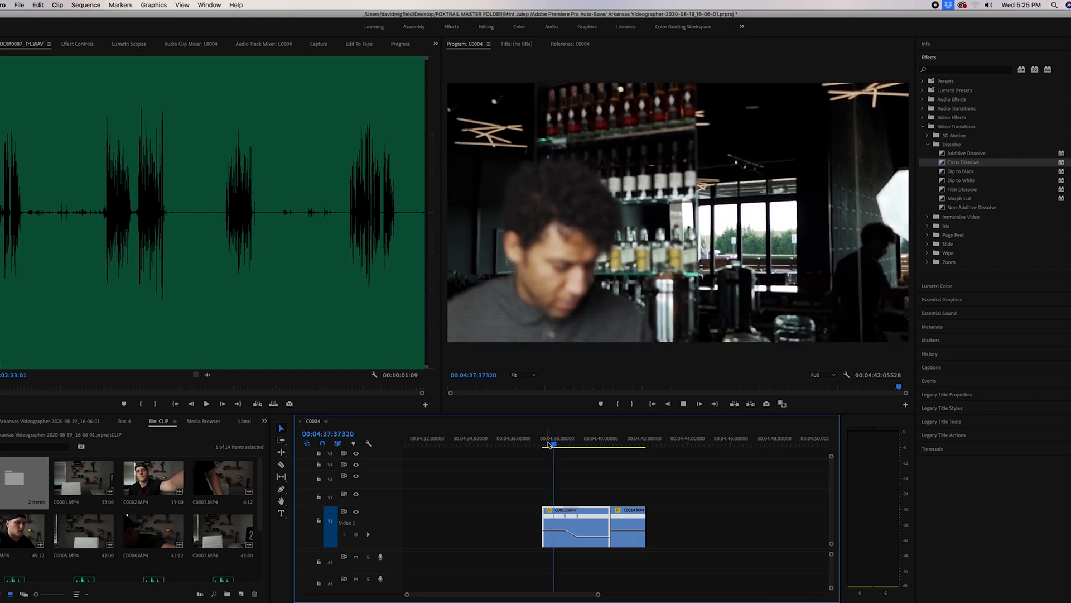
pyautogui.press('space')
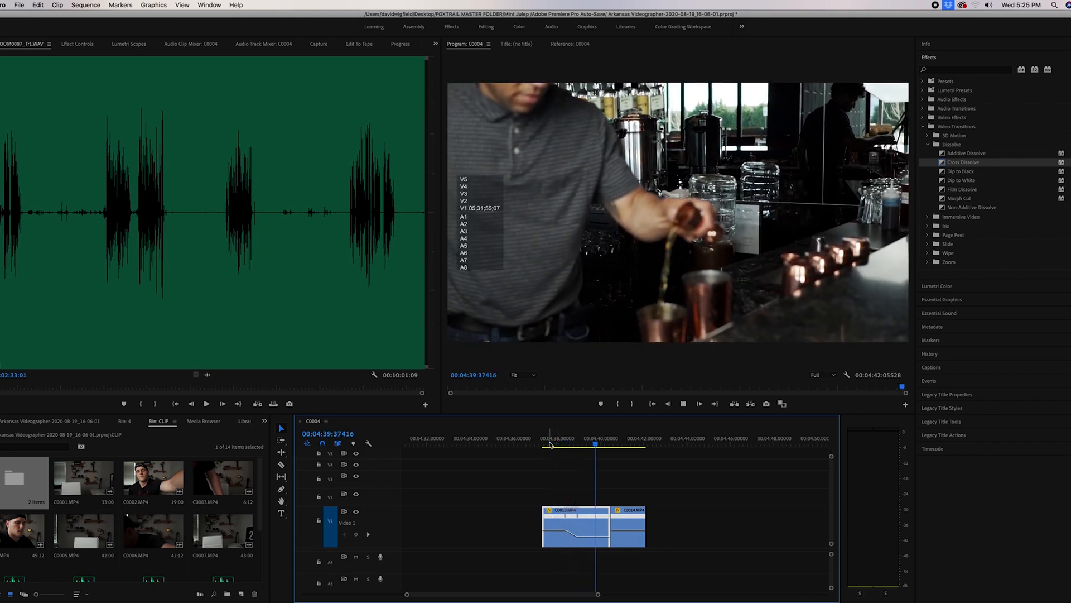
pyautogui.click(595, 446)
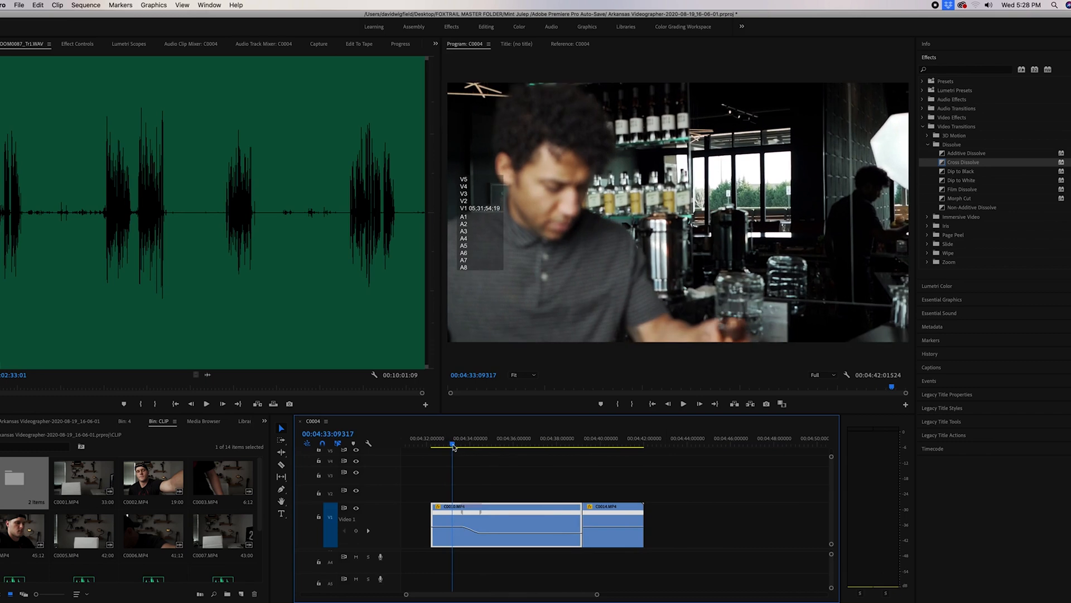
# - Play back the extended C0010.MP4 clip from before its ramp and scrub through its slow section
pyautogui.moveTo(452, 446); pyautogui.dragTo(444, 446)
pyautogui.press('space')
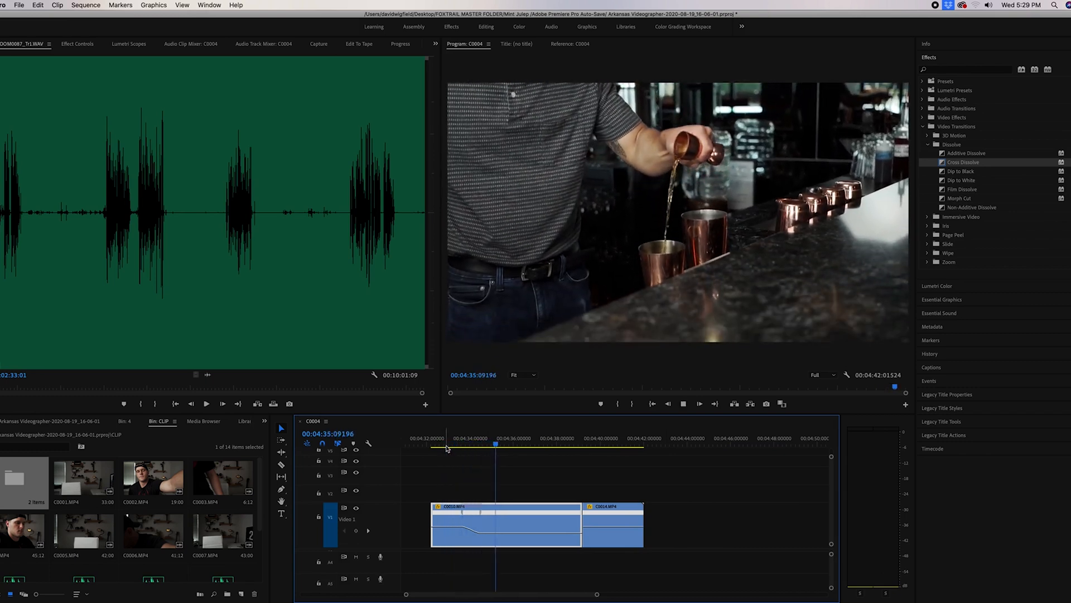
pyautogui.moveTo(530, 446)
pyautogui.mouseDown()
pyautogui.moveTo(514, 447)
pyautogui.moveTo(524, 448)
pyautogui.mouseUp()
pyautogui.moveTo(529, 448); pyautogui.dragTo(465, 446)
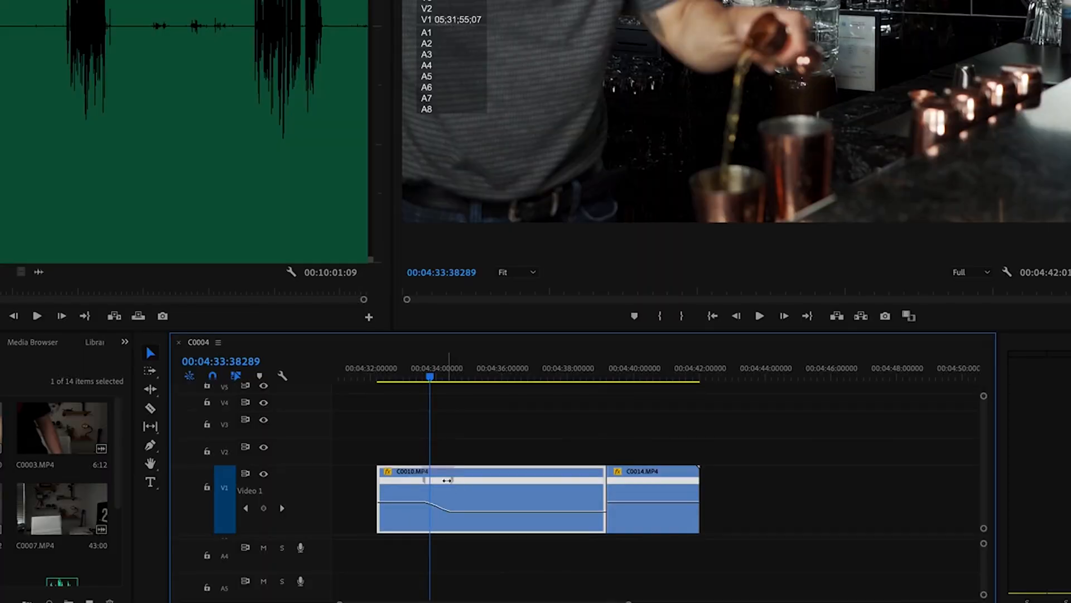
# - Save the project and play back the extended clip's speed ramp from before the first keyframe half
pyautogui.hotkey('ctrl', 's')
pyautogui.moveTo(428, 379); pyautogui.dragTo(404, 380)
pyautogui.press('space')
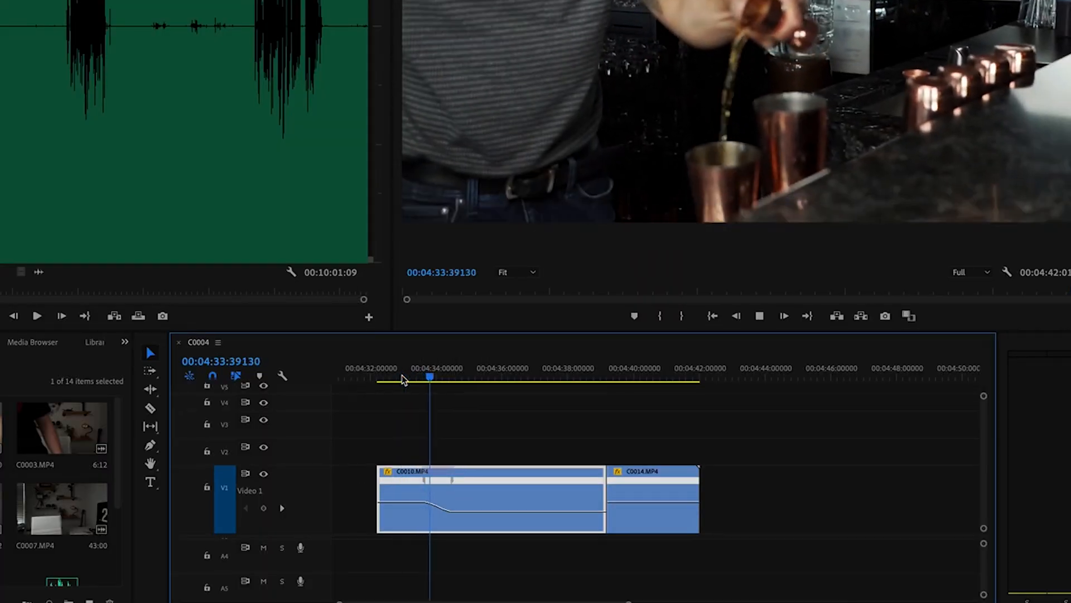
pyautogui.press('space')
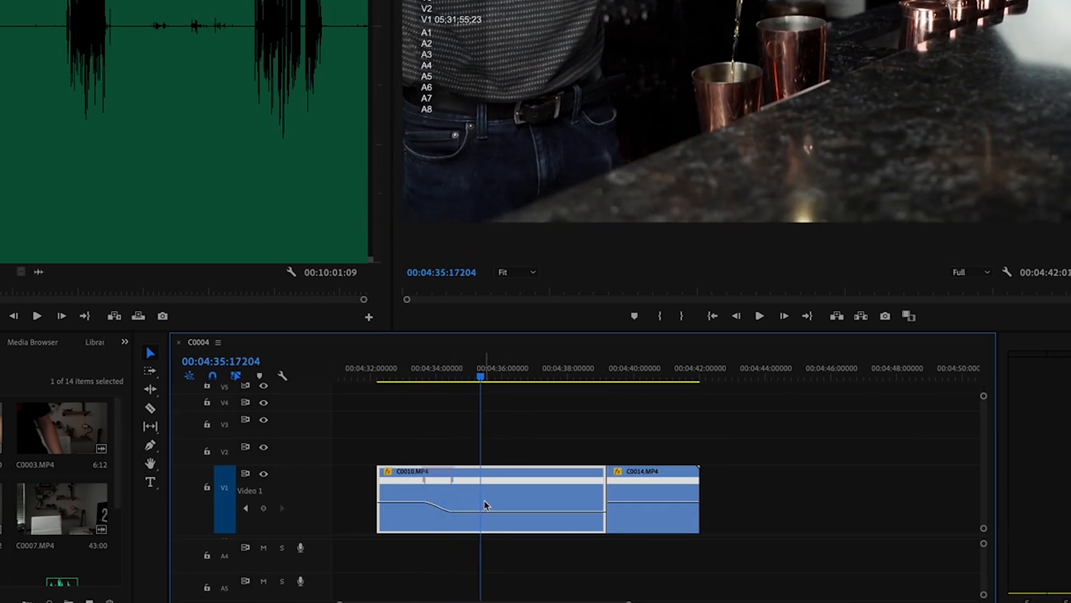
pyautogui.press('v')
pyautogui.moveTo(530, 511); pyautogui.dragTo(606, 483)
pyautogui.press('space')
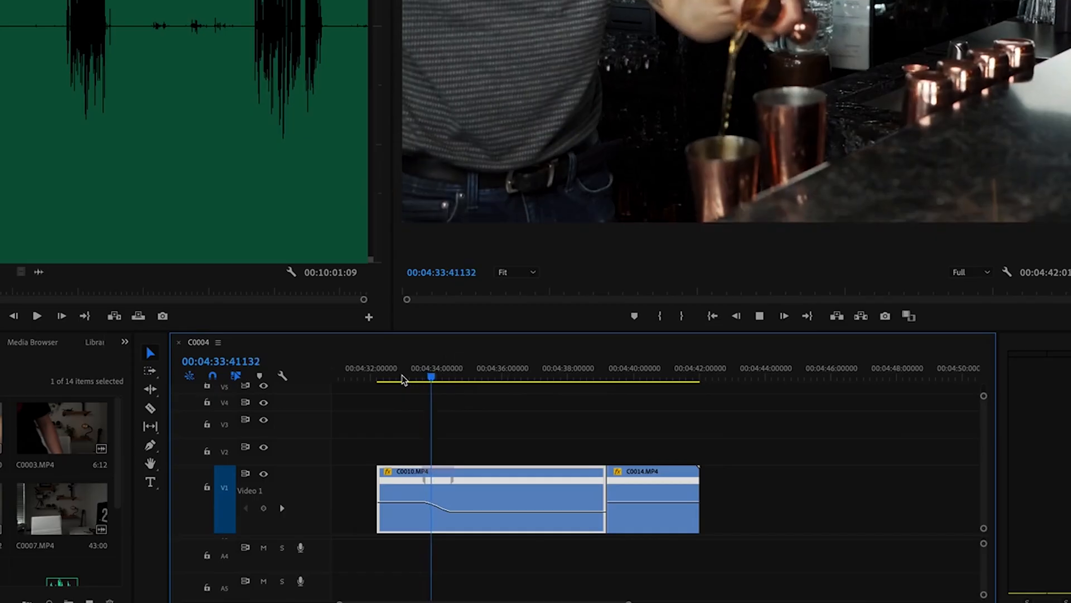
# - Add a second speed keyframe in C0010.MP4's slow section and raise the speed after it to 150%
pyautogui.press('space')
pyautogui.press('p')
pyautogui.press('v')
pyautogui.moveTo(528, 514); pyautogui.dragTo(502, 500)
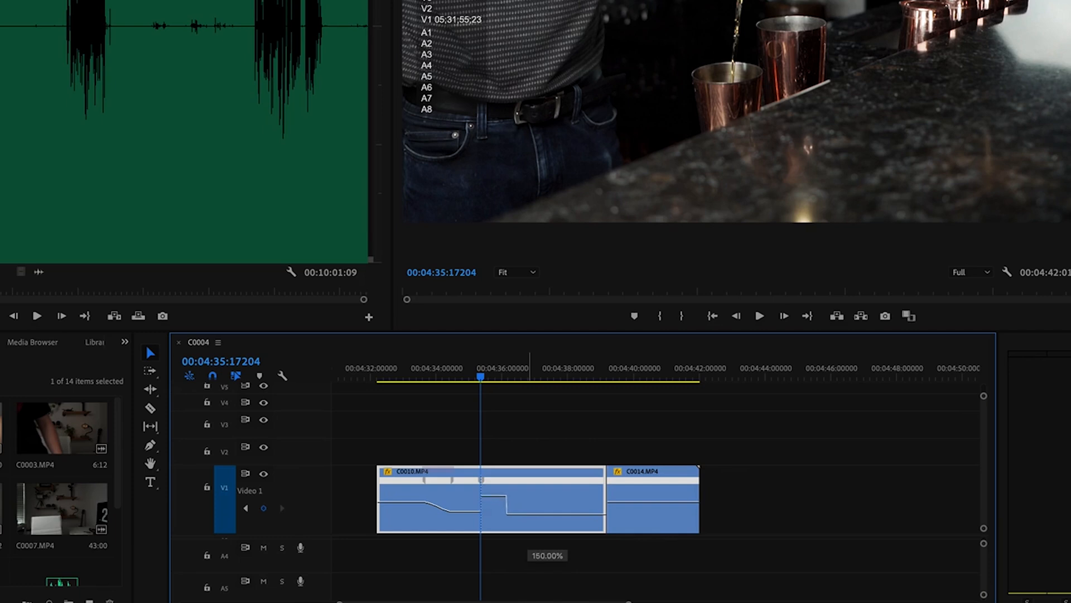
pyautogui.moveTo(534, 535); pyautogui.dragTo(534, 535)
# - Split the new speed keyframe in C0010.MP4 into a gradual ramp-up and smooth it with its curve handle
pyautogui.moveTo(484, 485); pyautogui.dragTo(510, 484)
pyautogui.click(510, 481)
pyautogui.click(497, 499)
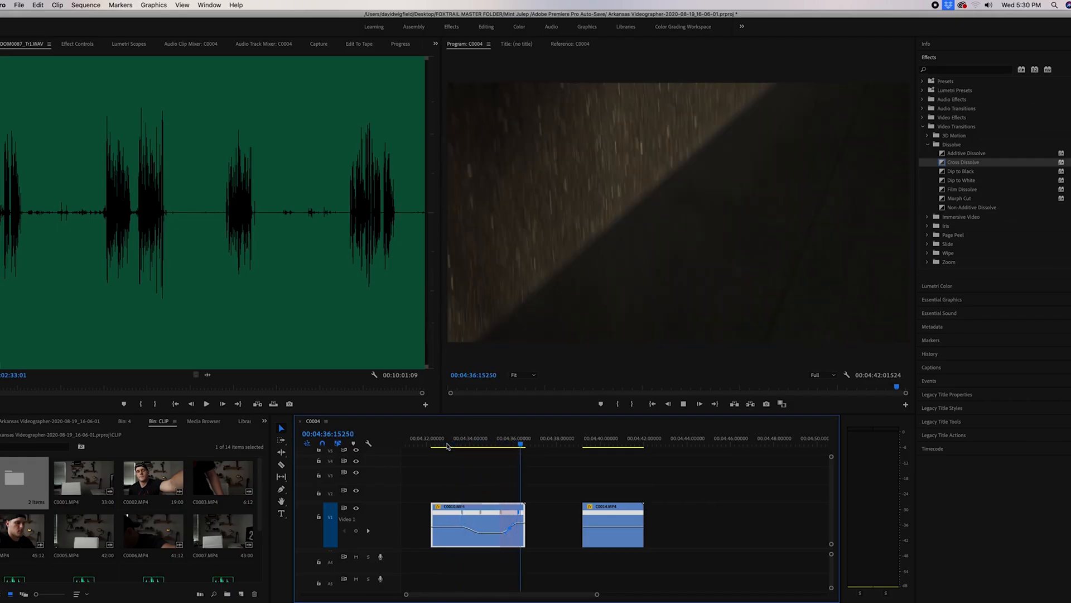
# - Play back C0010.MP4 and trim its end to about 04:36:14170, within the fast camera move
pyautogui.press('space')
pyautogui.moveTo(533, 447); pyautogui.dragTo(520, 478)
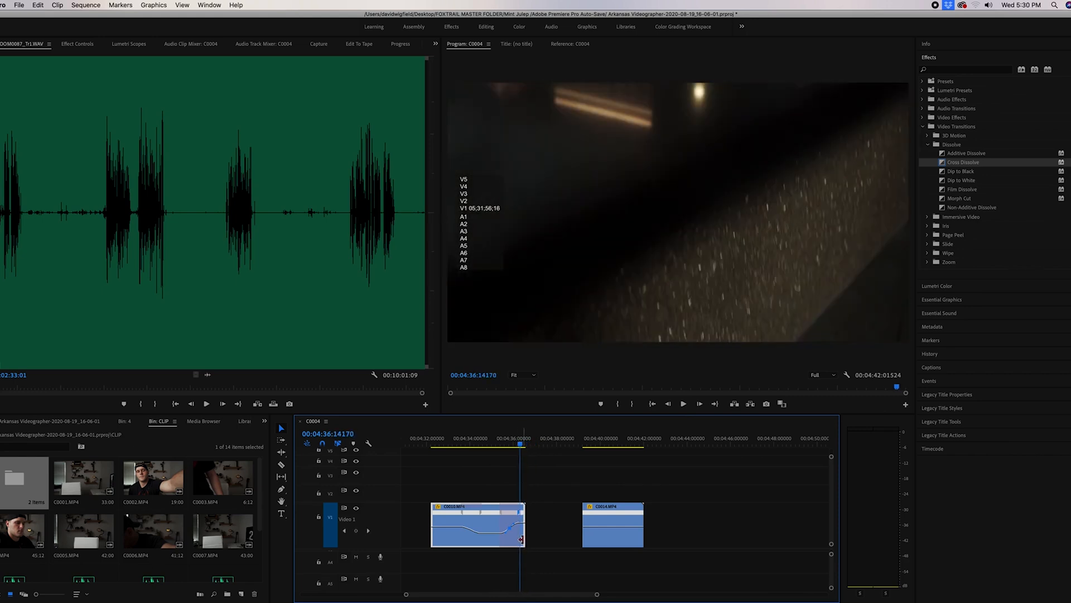
pyautogui.moveTo(523, 538); pyautogui.dragTo(519, 539)
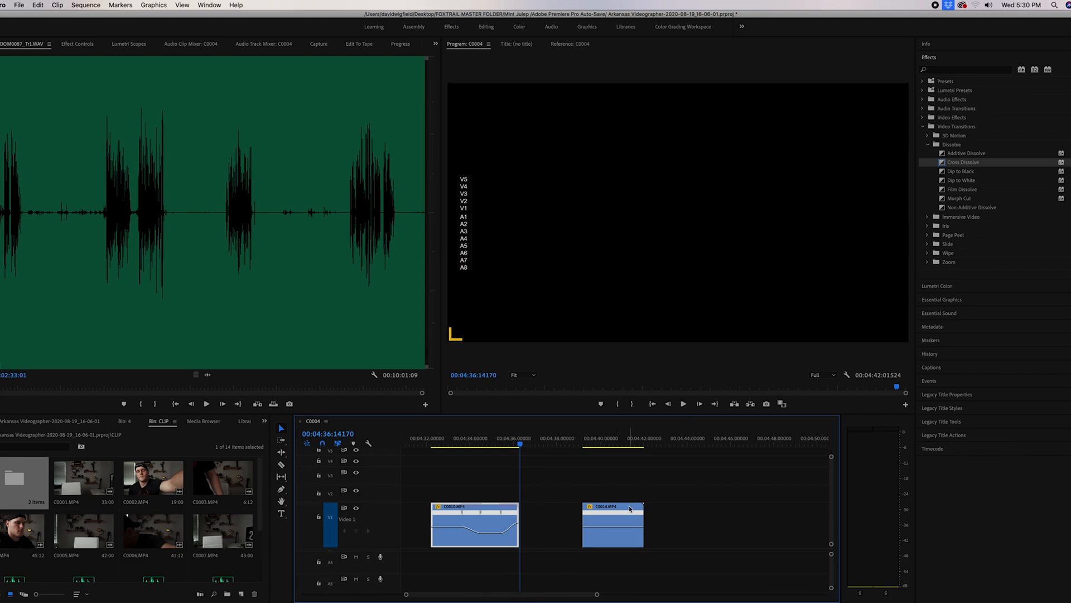
# - Move C0014.MP4 up against the end of C0010.MP4 and play back the sequence across the cut
pyautogui.moveTo(633, 507); pyautogui.dragTo(570, 507)
pyautogui.click(446, 446)
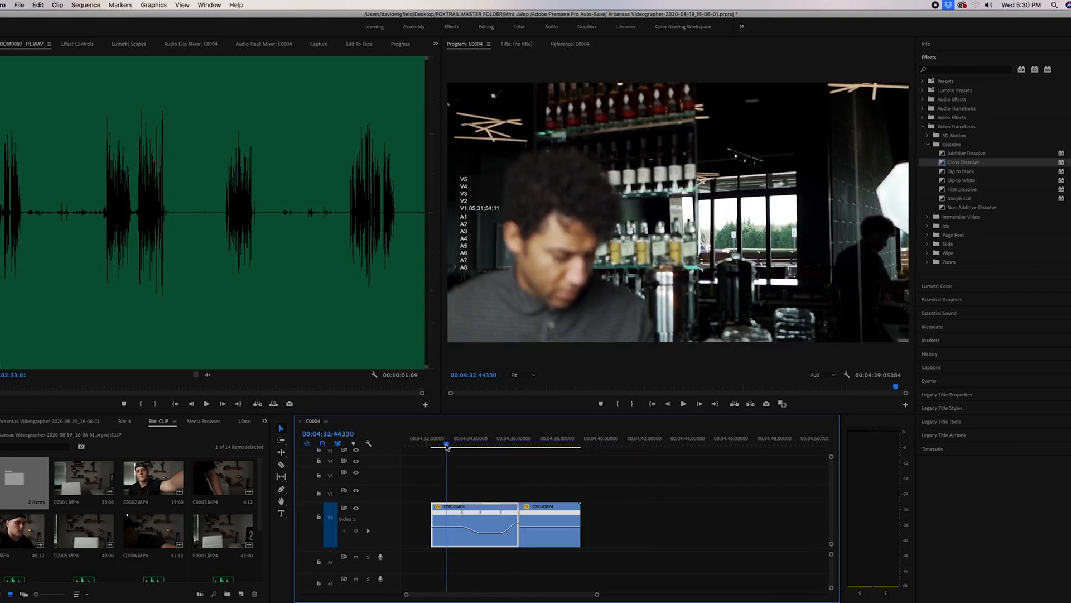
pyautogui.press('space')
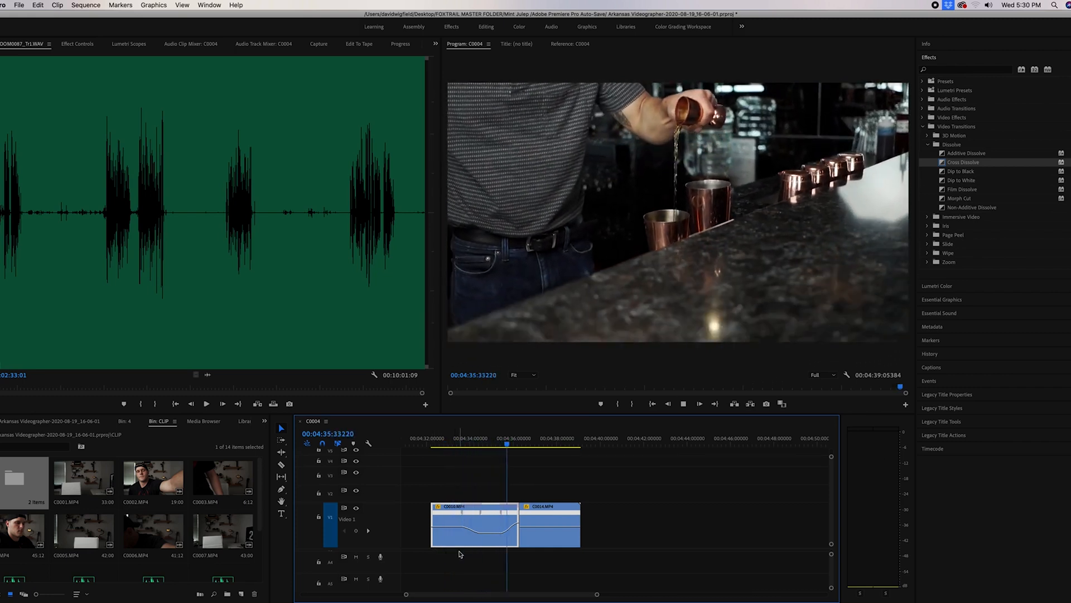
pyautogui.press('space')
# - Add a speed keyframe near the start of C0014.MP4, with the speed before it raised to 150%
pyautogui.press('p')
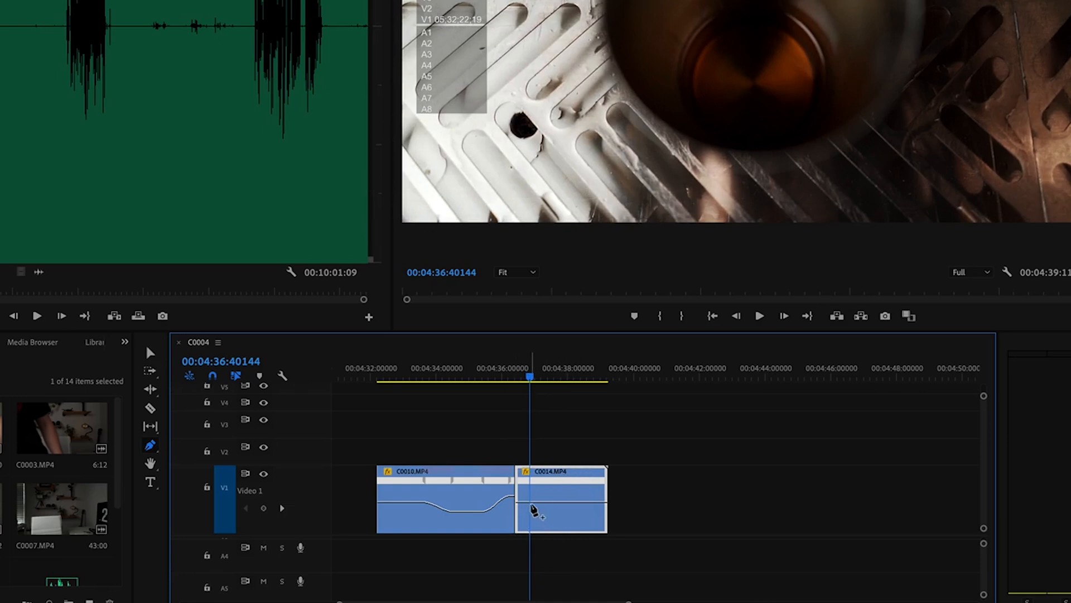
pyautogui.press('v')
pyautogui.moveTo(525, 508); pyautogui.dragTo(520, 505)
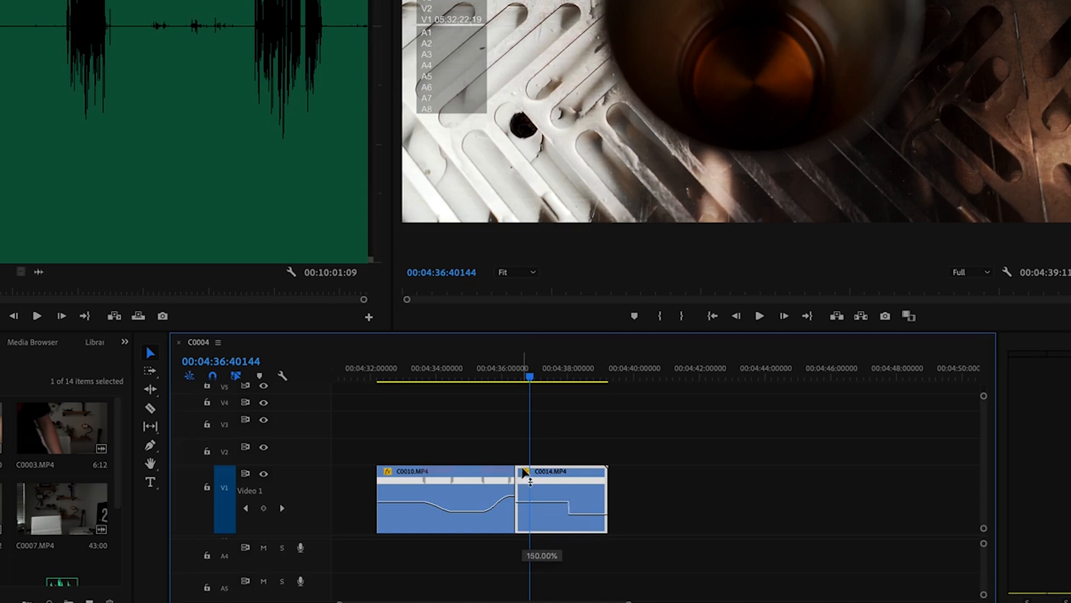
pyautogui.moveTo(522, 471); pyautogui.dragTo(523, 470)
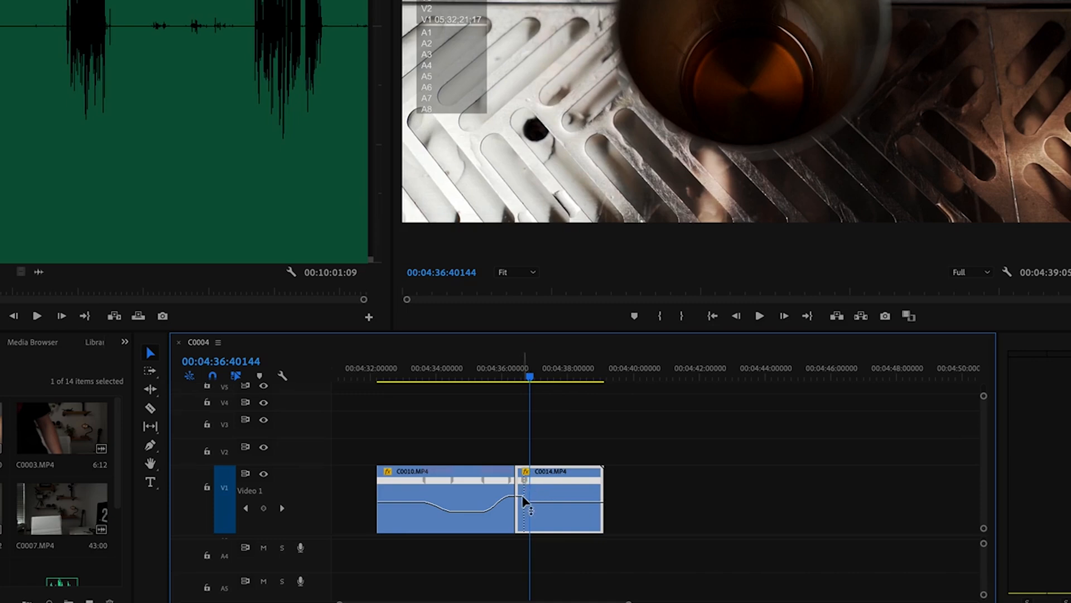
# - Split C0014.MP4's speed keyframe into a smooth ramp down to slow motion, and play back across the cut
pyautogui.moveTo(529, 491); pyautogui.dragTo(554, 512)
pyautogui.click(545, 491)
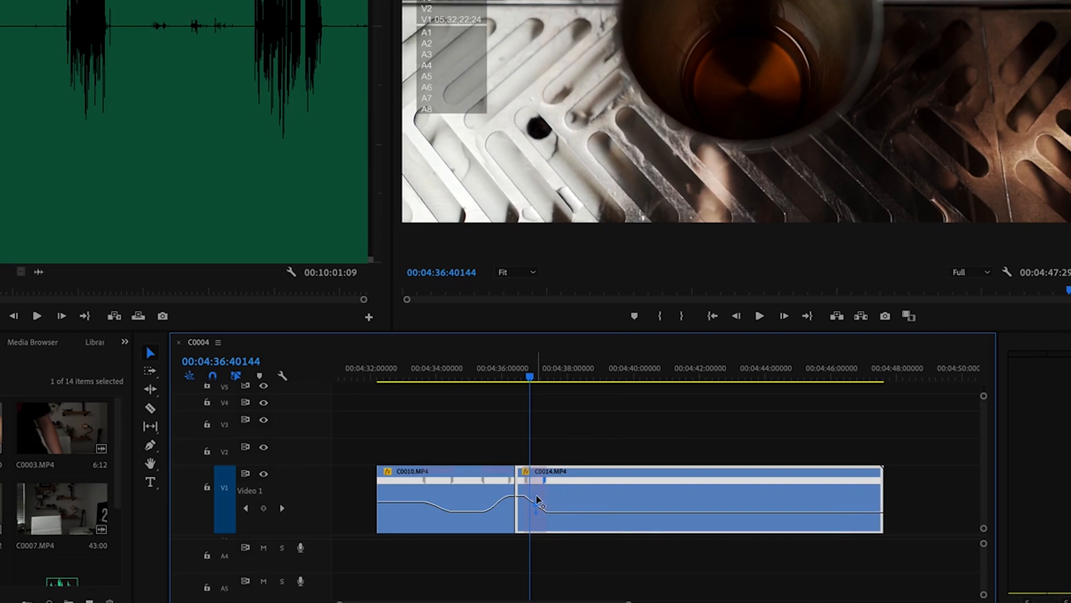
pyautogui.click(554, 378)
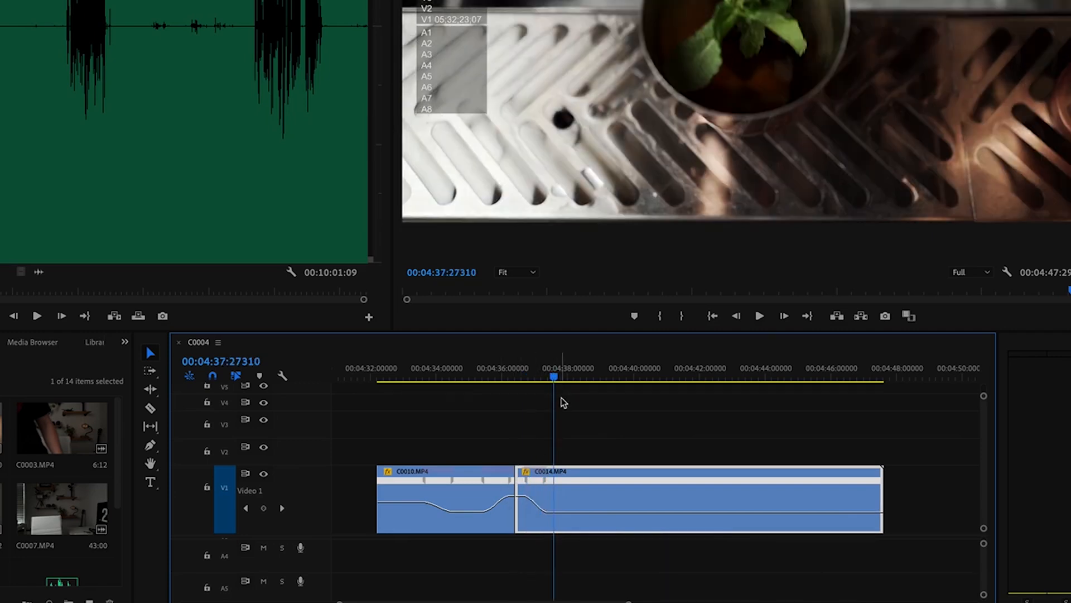
pyautogui.moveTo(555, 376); pyautogui.dragTo(469, 384)
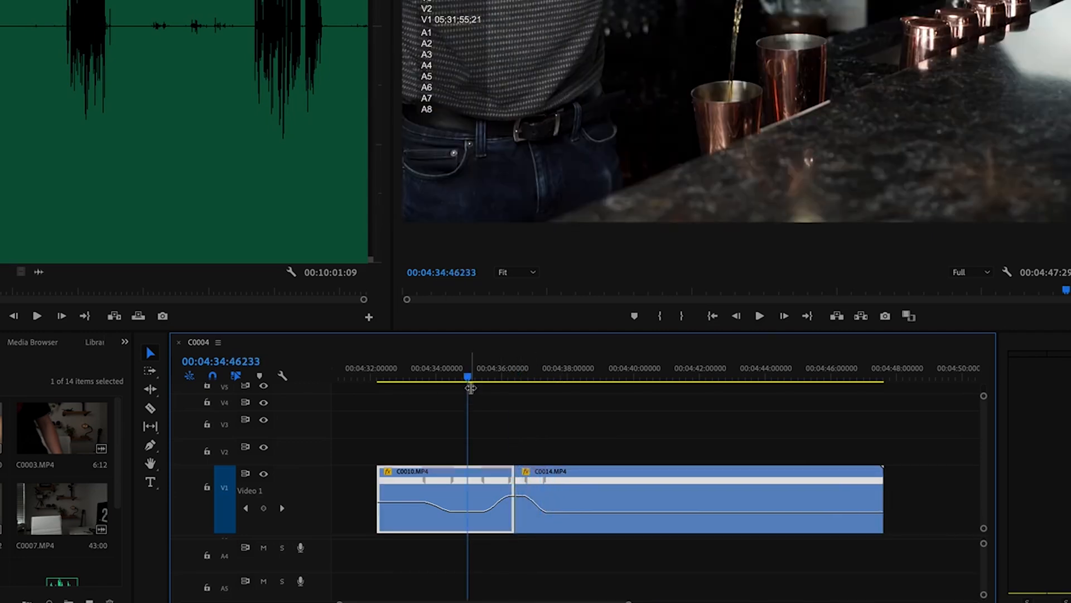
pyautogui.press('space')
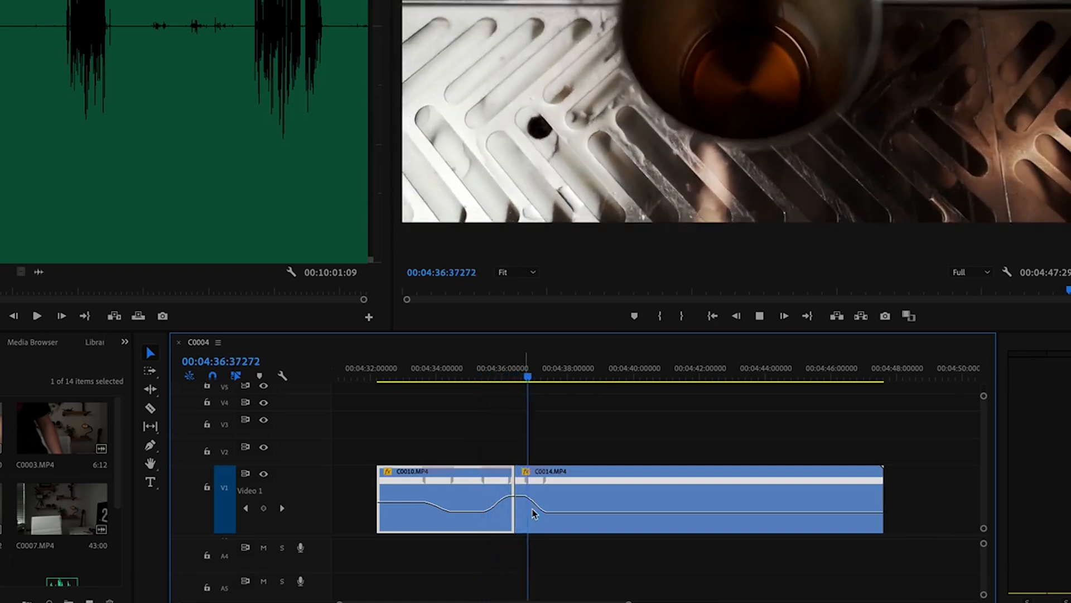
# - Replay the cut from C0010.MP4 to C0014.MP4 and scrub through the ramp to examine the speed transition
pyautogui.click(521, 504)
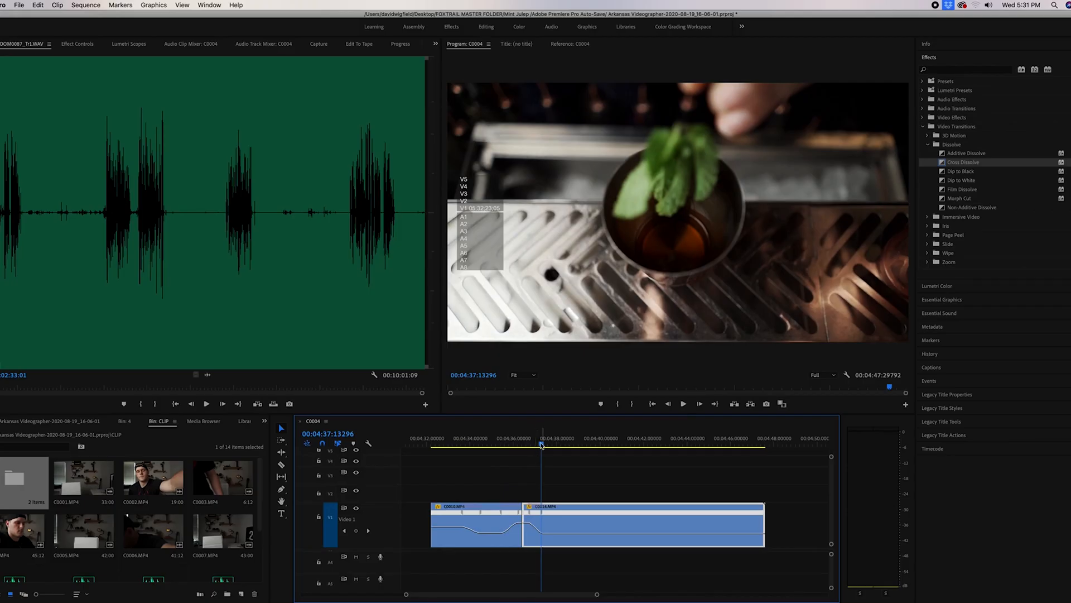
pyautogui.moveTo(541, 444); pyautogui.dragTo(484, 446)
pyautogui.press('space')
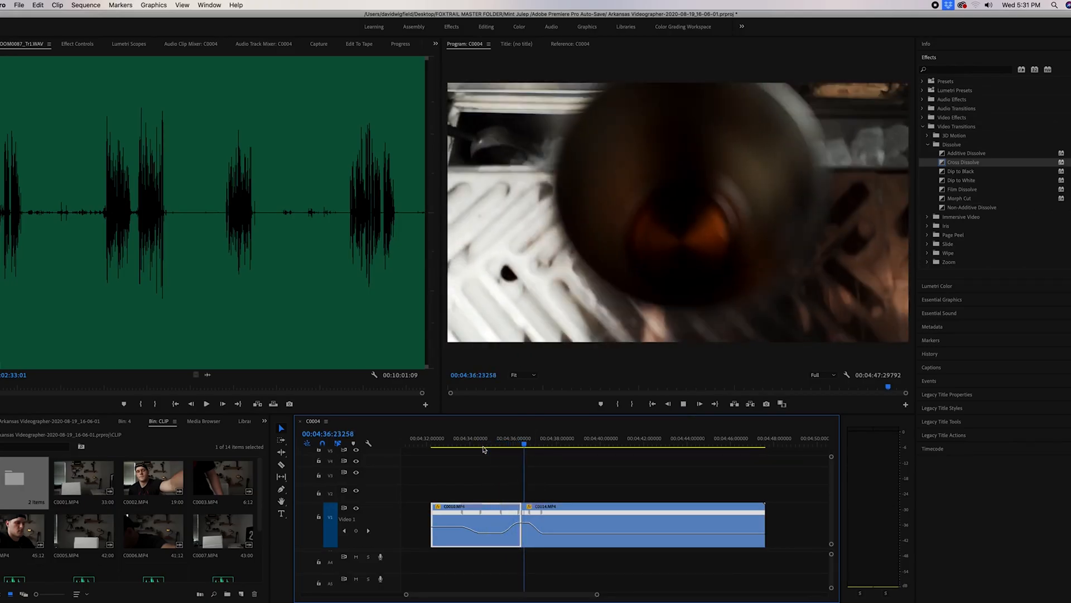
pyautogui.press('space')
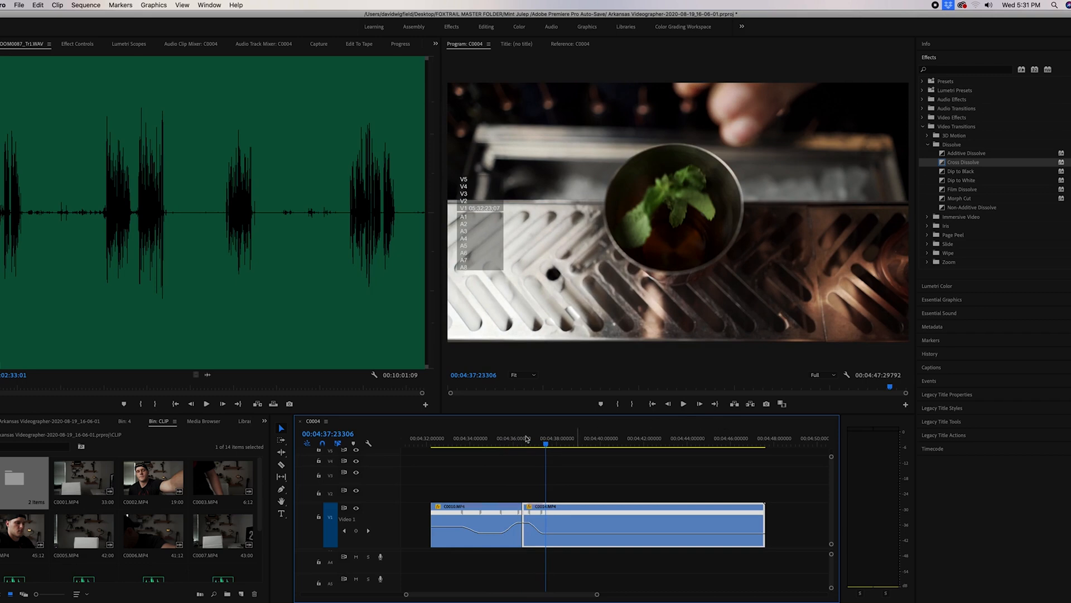
pyautogui.moveTo(549, 445); pyautogui.dragTo(544, 445)
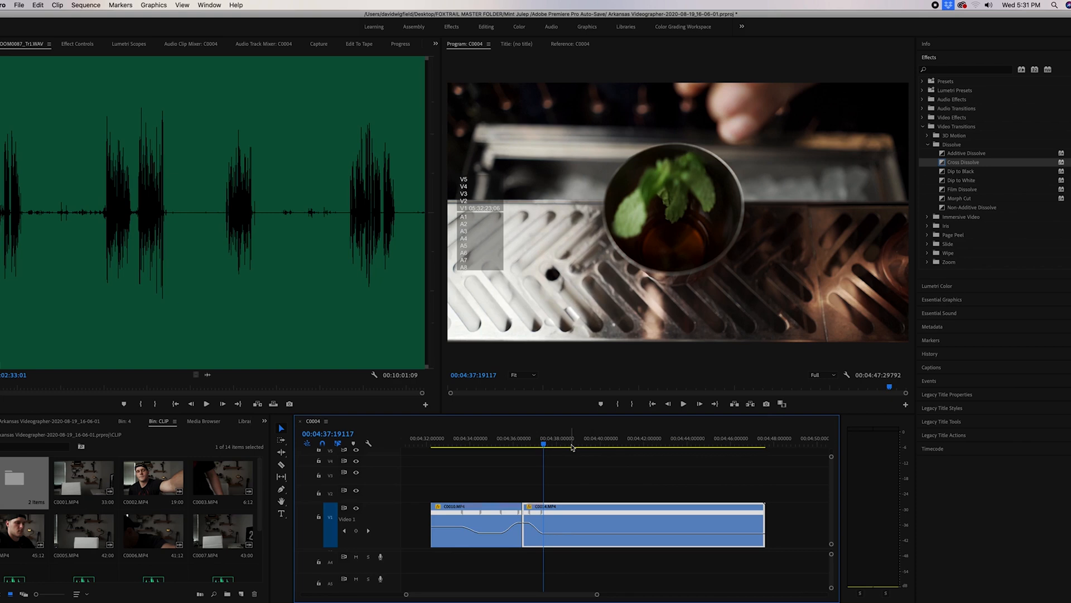
# - Apply a Cross Dissolve at the cut between C0010.MP4 and C0014.MP4, and play it back
pyautogui.moveTo(544, 446); pyautogui.dragTo(536, 446)
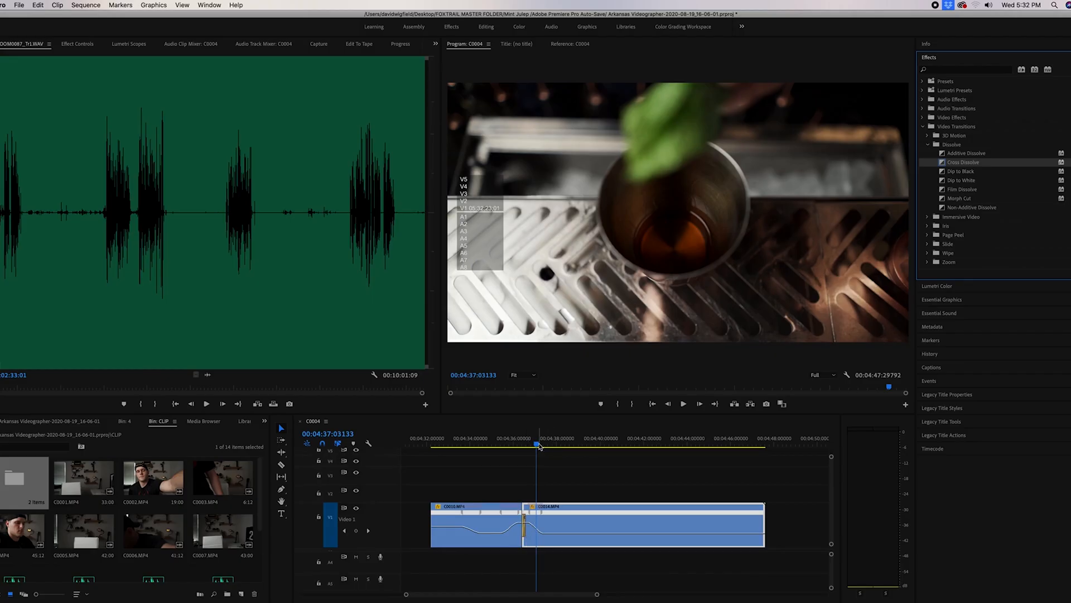
pyautogui.moveTo(537, 445); pyautogui.dragTo(514, 447)
pyautogui.press('space')
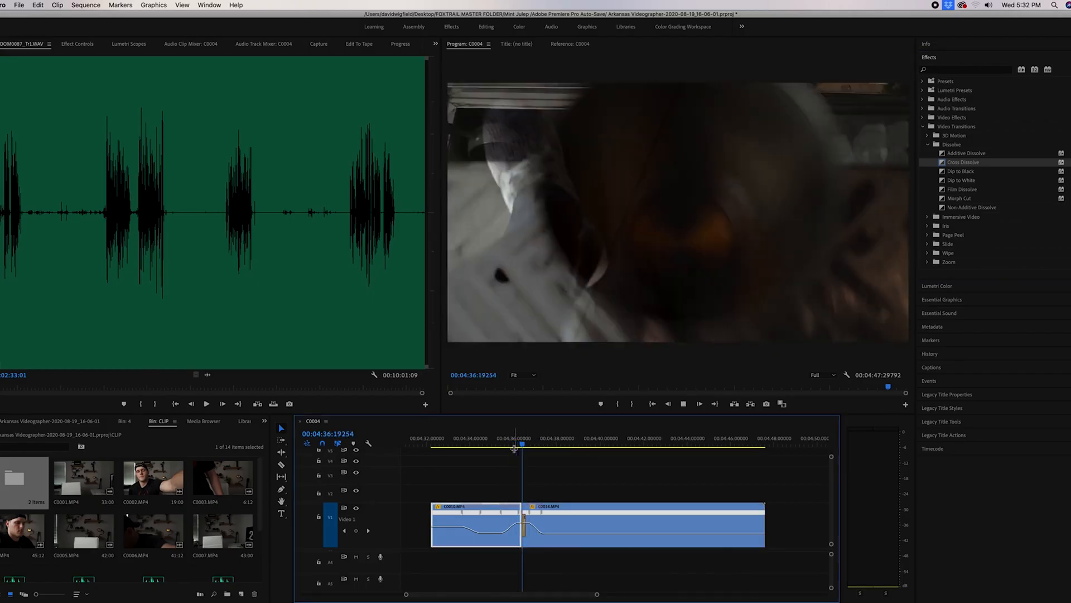
pyautogui.press('space')
# - Shift the Cross Dissolve earlier so that it ends at the cut, and play back the transition
pyautogui.click(532, 540)
pyautogui.moveTo(524, 533); pyautogui.dragTo(521, 532)
pyautogui.moveTo(534, 449); pyautogui.dragTo(515, 449)
pyautogui.press('space')
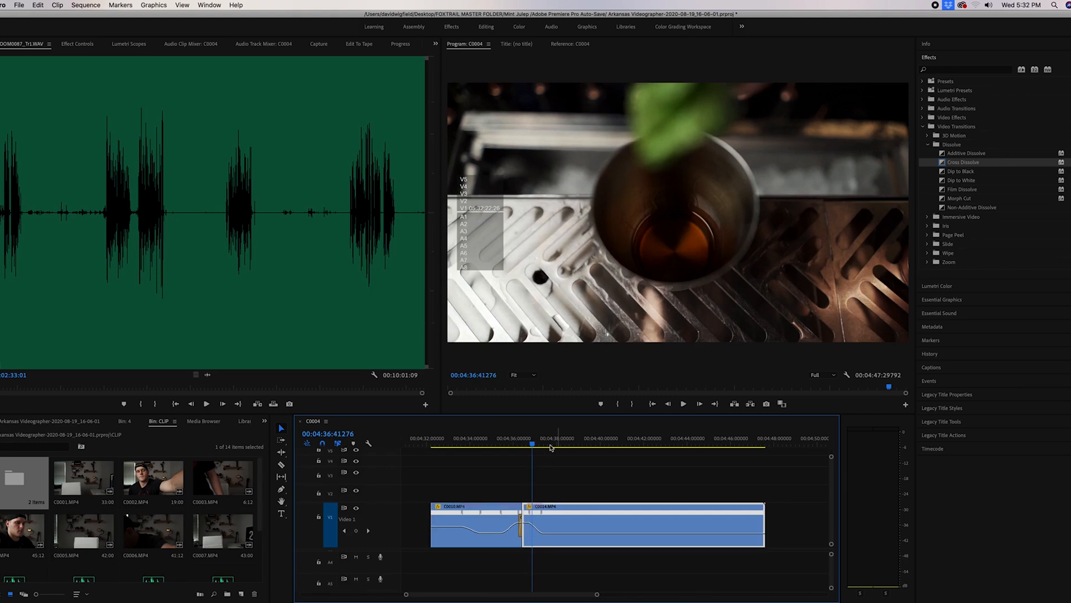
# - Repeatedly play back from C0010.MP4's slow section into C0014.MP4 to examine the finished speed ramp transition
pyautogui.click(514, 447)
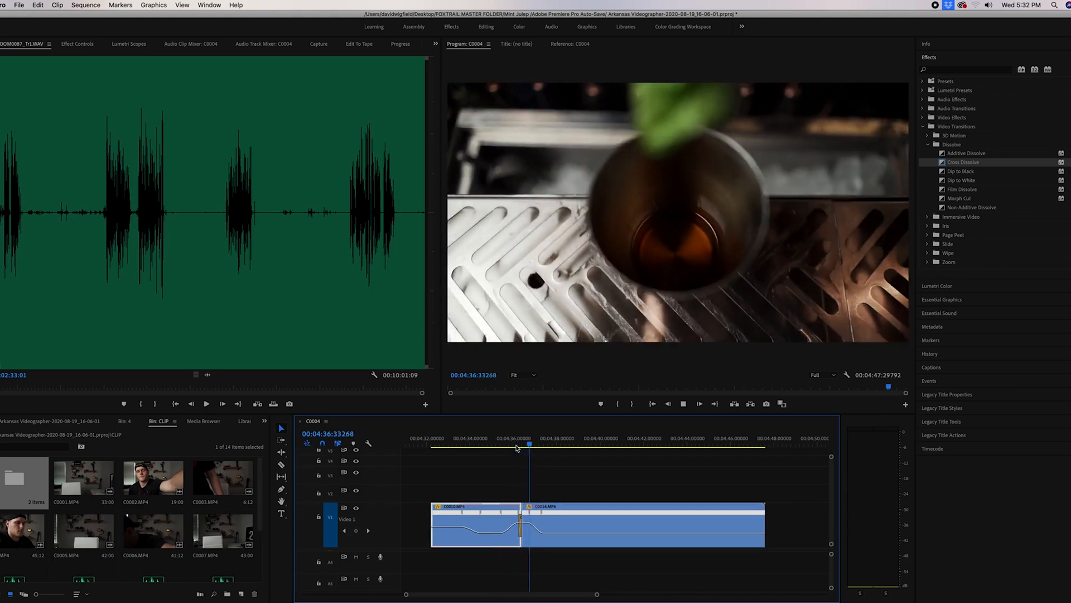
pyautogui.click(493, 446)
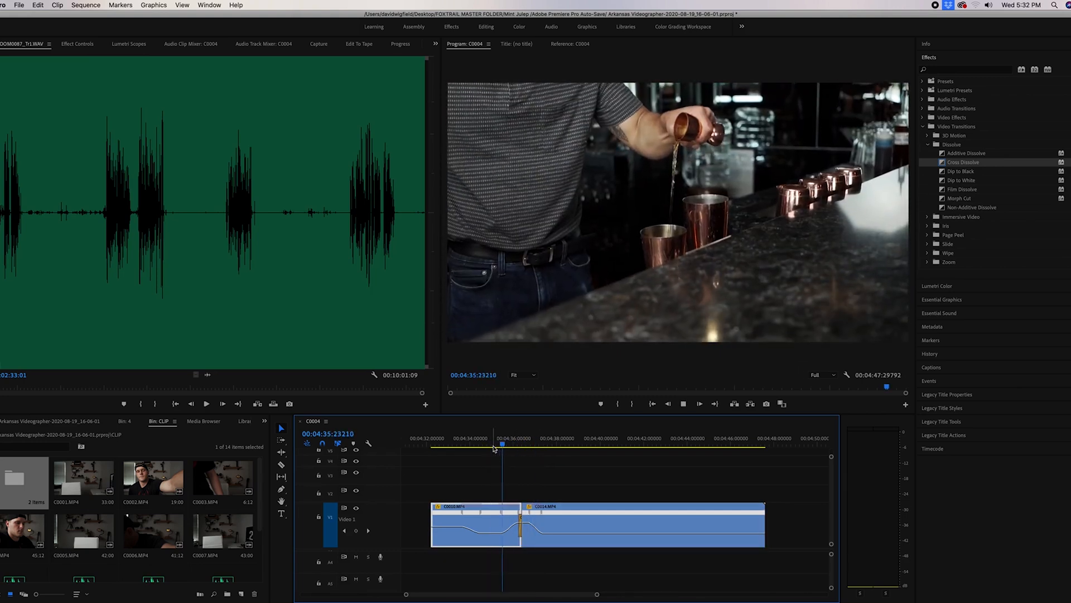
pyautogui.press('space')
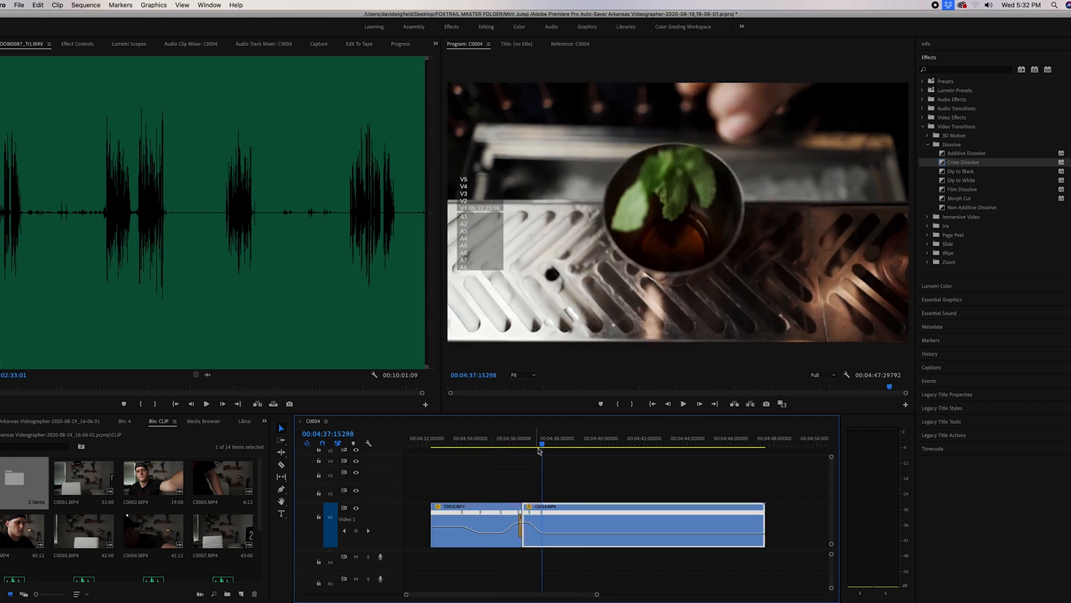
pyautogui.click(499, 447)
pyautogui.press('space')
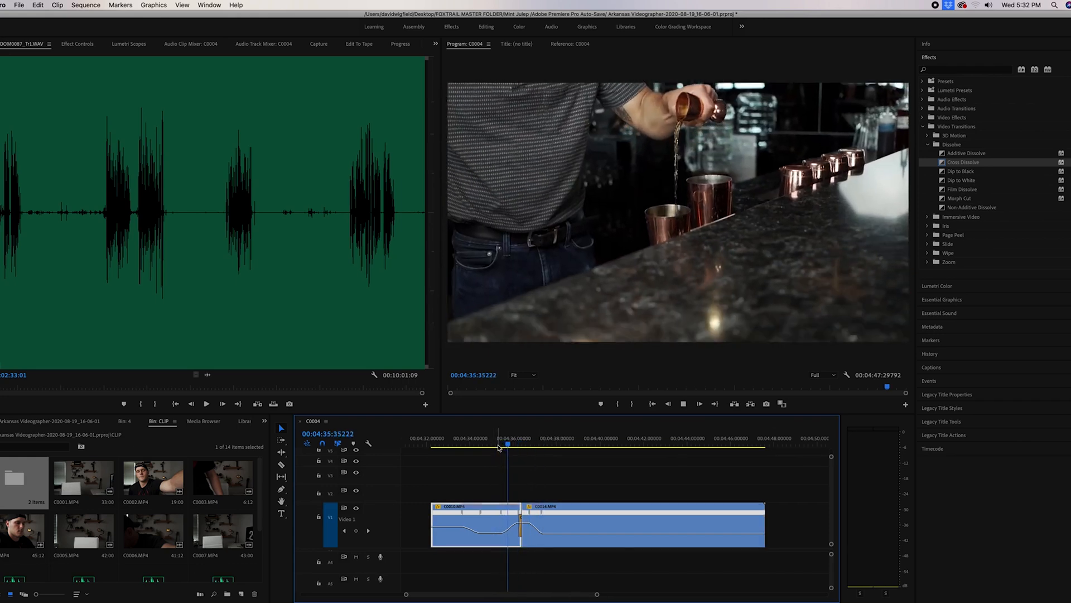
pyautogui.press('space')
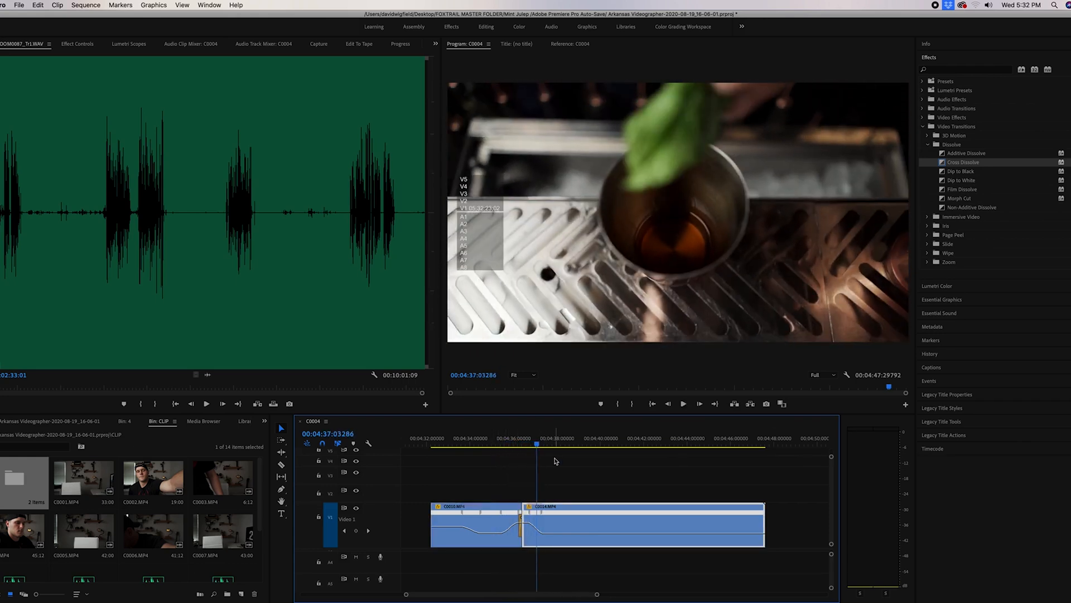
pyautogui.click(534, 445)
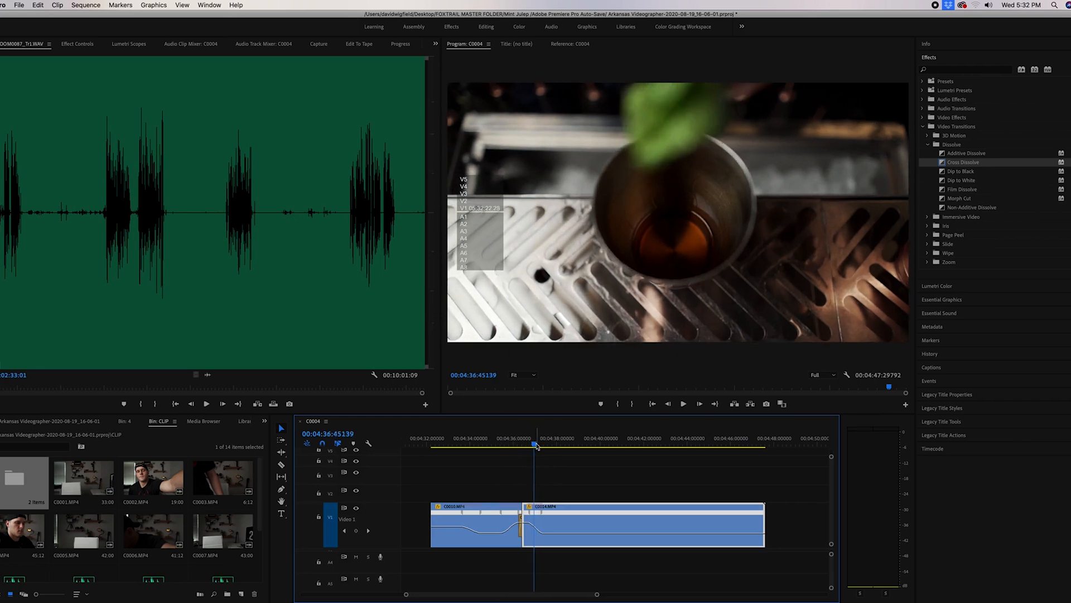
pyautogui.moveTo(535, 445); pyautogui.dragTo(485, 446)
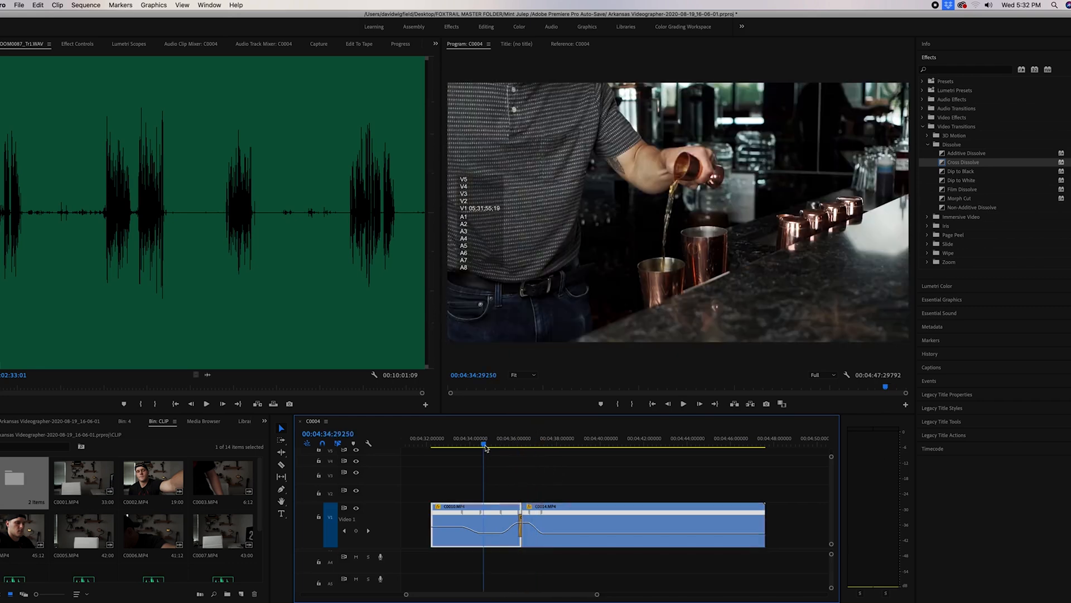
pyautogui.press('space')
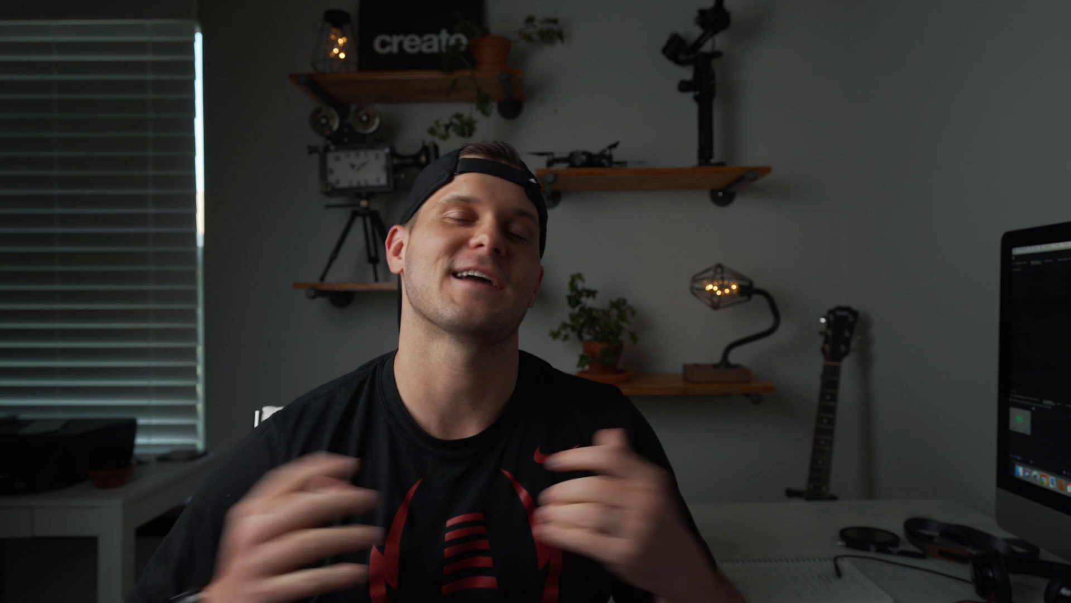